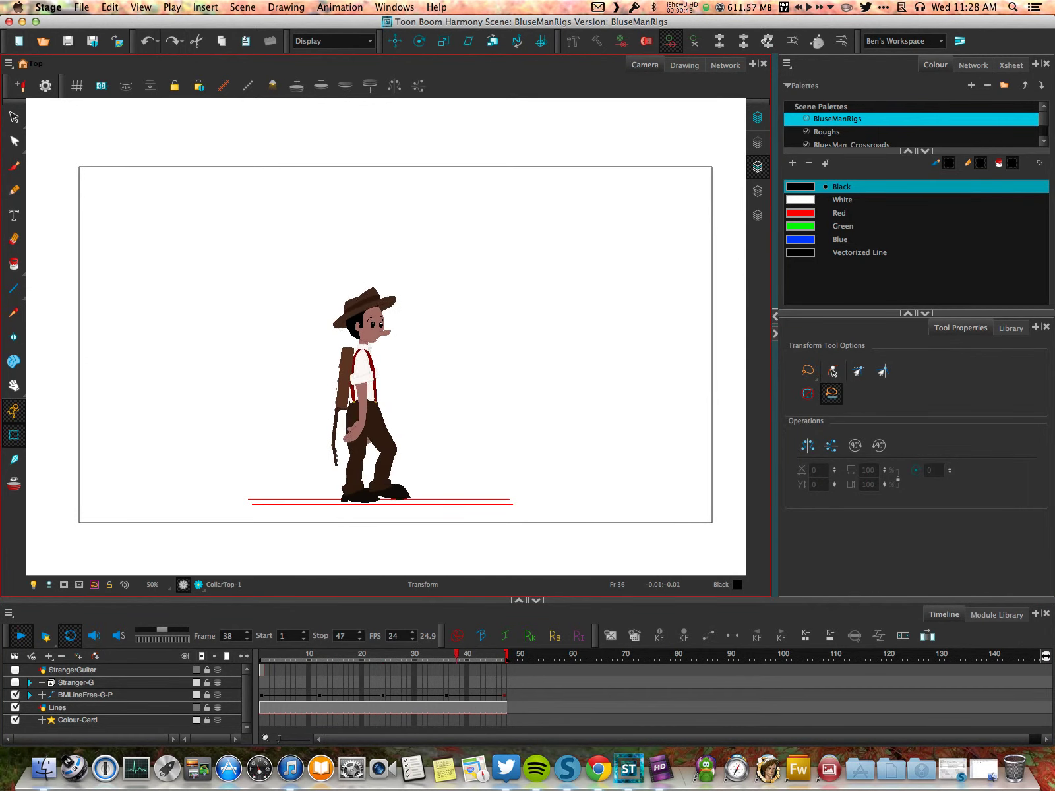
Stop the walk cycle playback, return to the first frame and activate the Pencil tool.
key("Return")
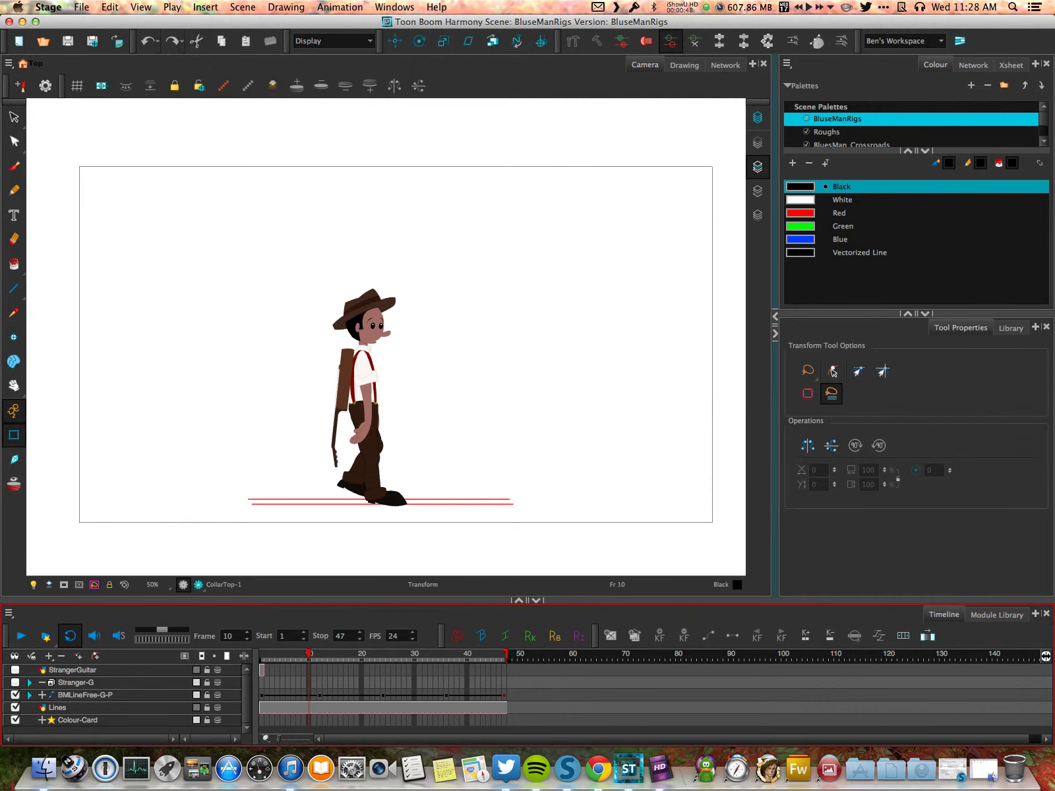
key("shift+comma")
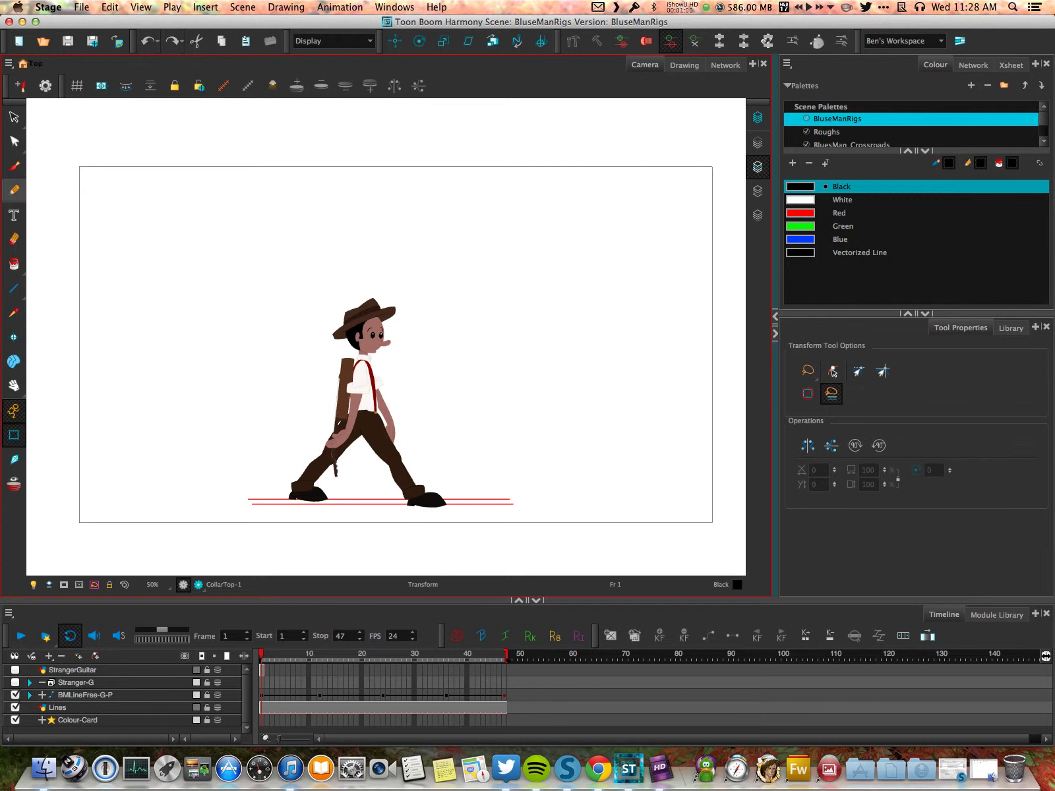
left_click(13, 190)
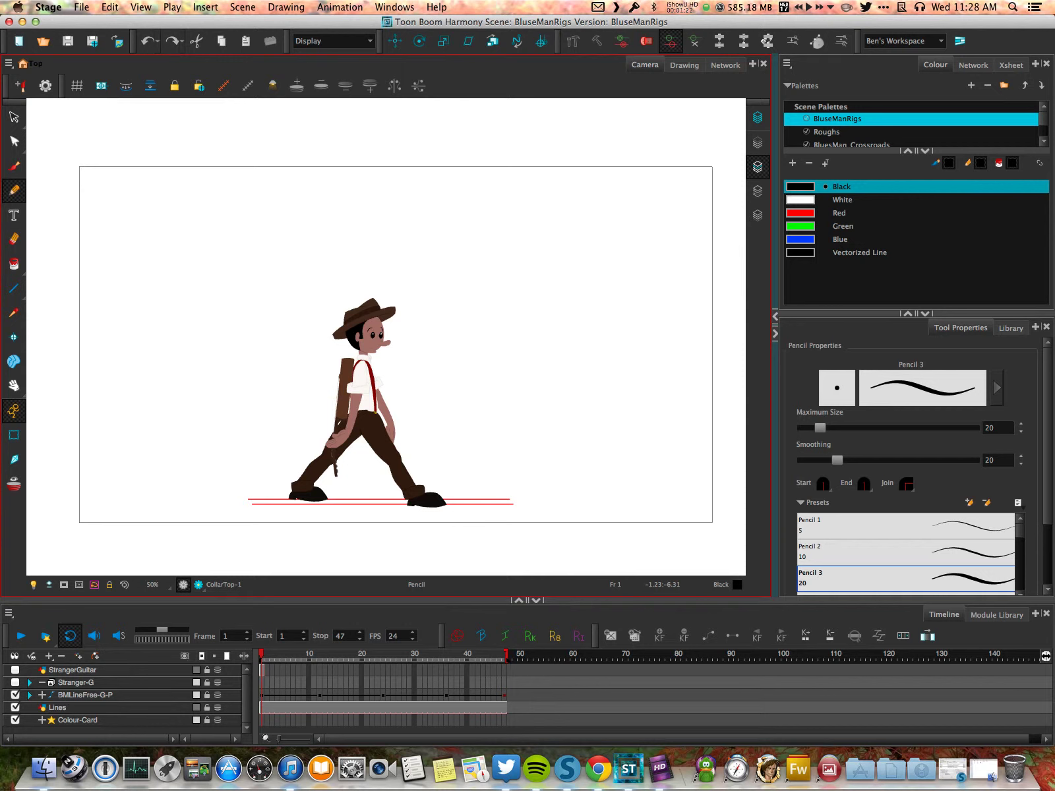
Select the character's nose with the Transform tool, nudge it sideways, return it to its original position and deselect it.
scroll(364, 427, "up", 5)
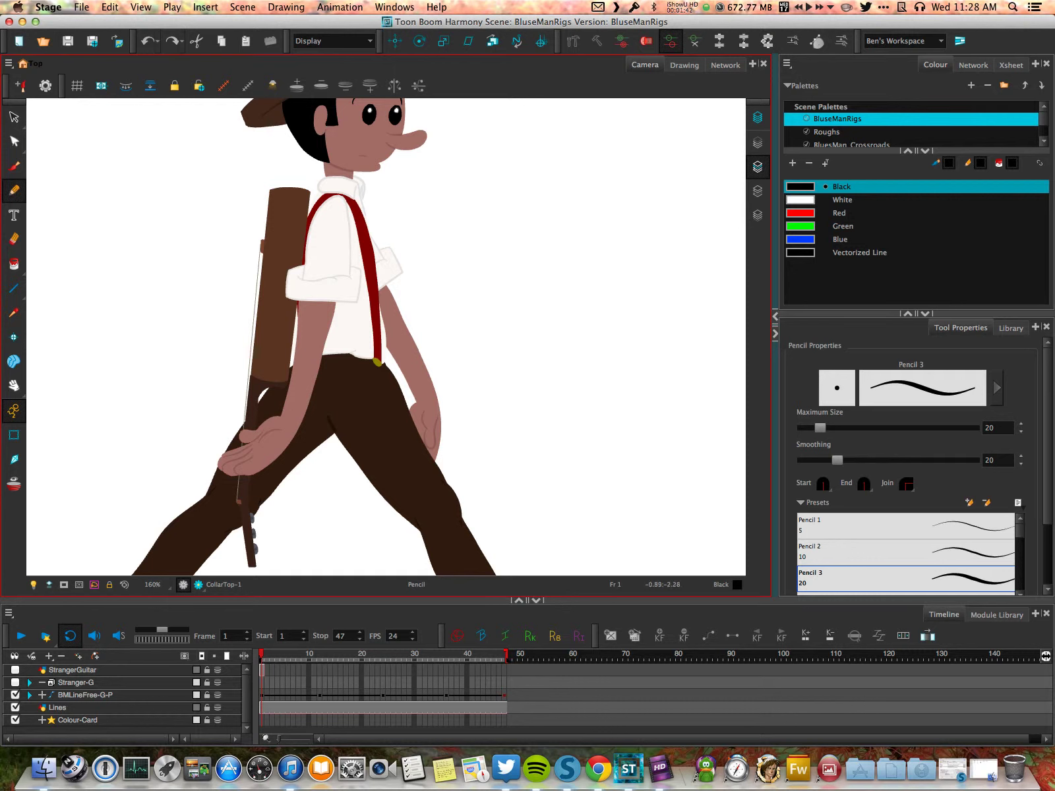
scroll(387, 251, "up", 2)
scroll(387, 337, "up", 5)
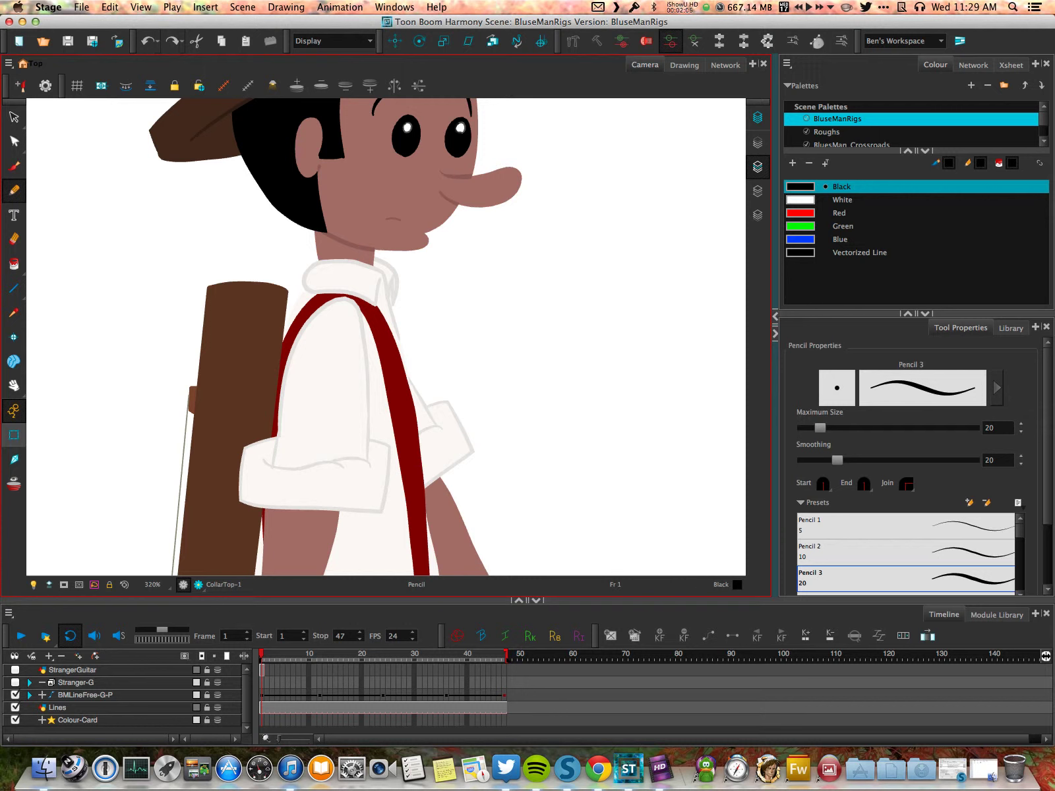
left_click(13, 410)
left_click(480, 191)
key("bracketright")
key("bracketright")
key("bracketright")
key("bracketright")
key("Right")
key("Right")
key("Right")
key("Right")
key("Right")
key("Right")
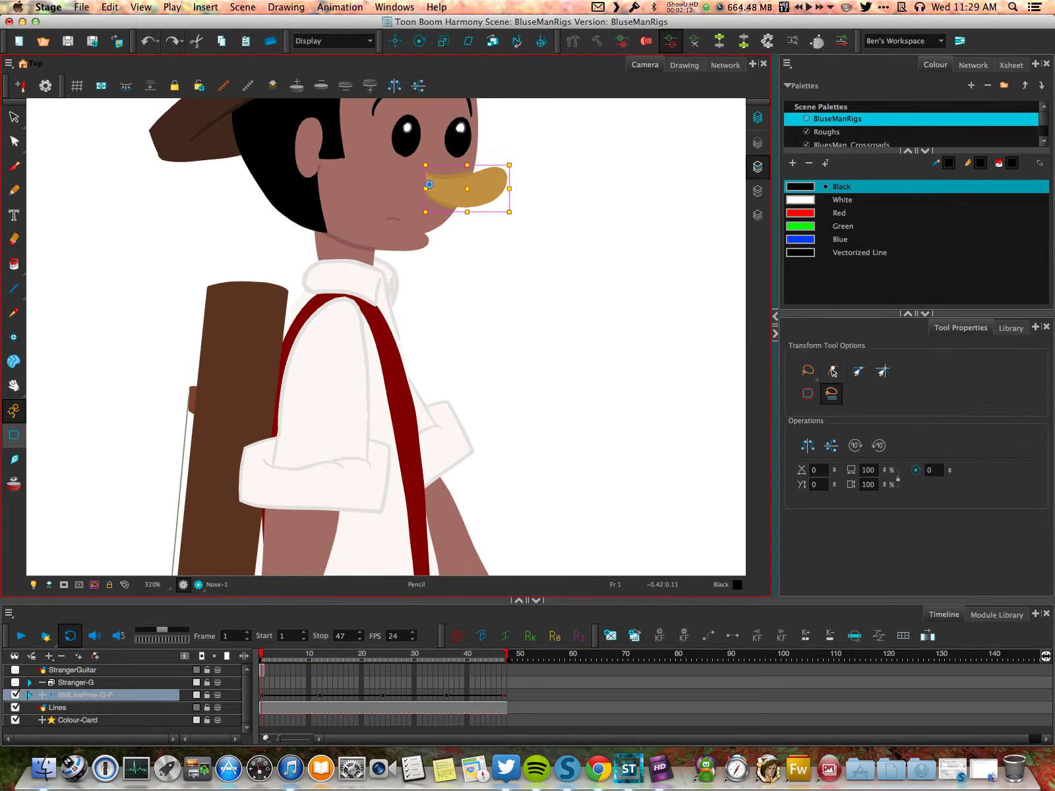
key("Right")
key("Right")
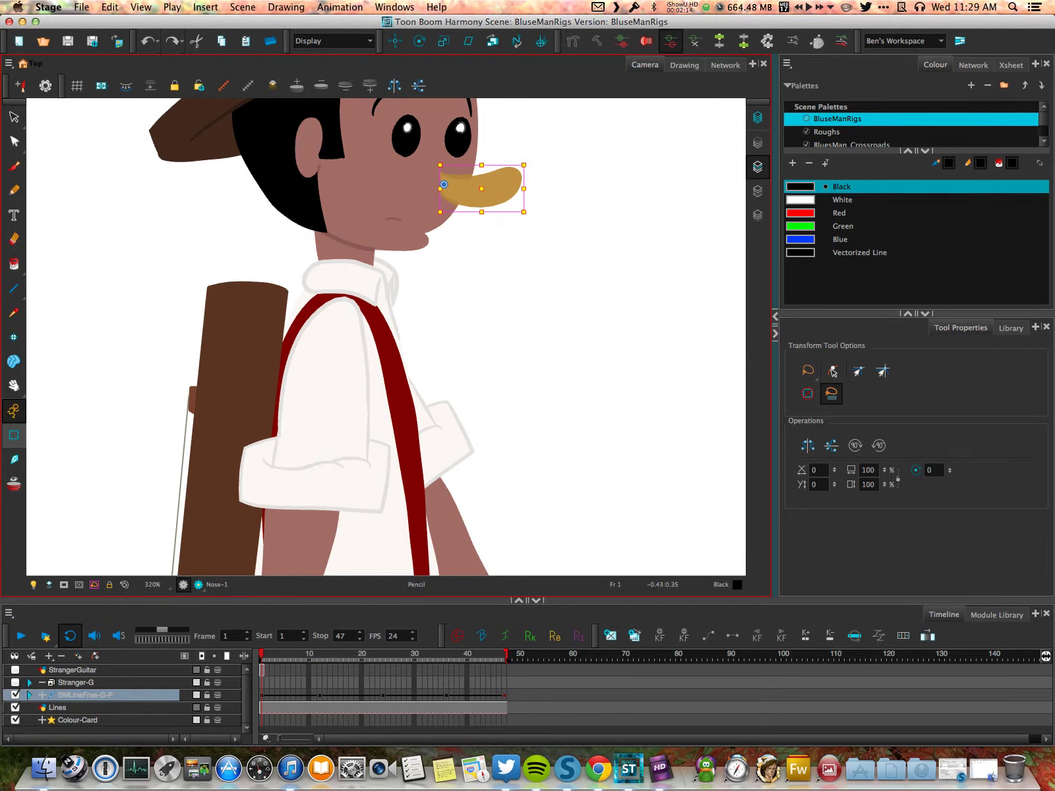
left_click(77, 720)
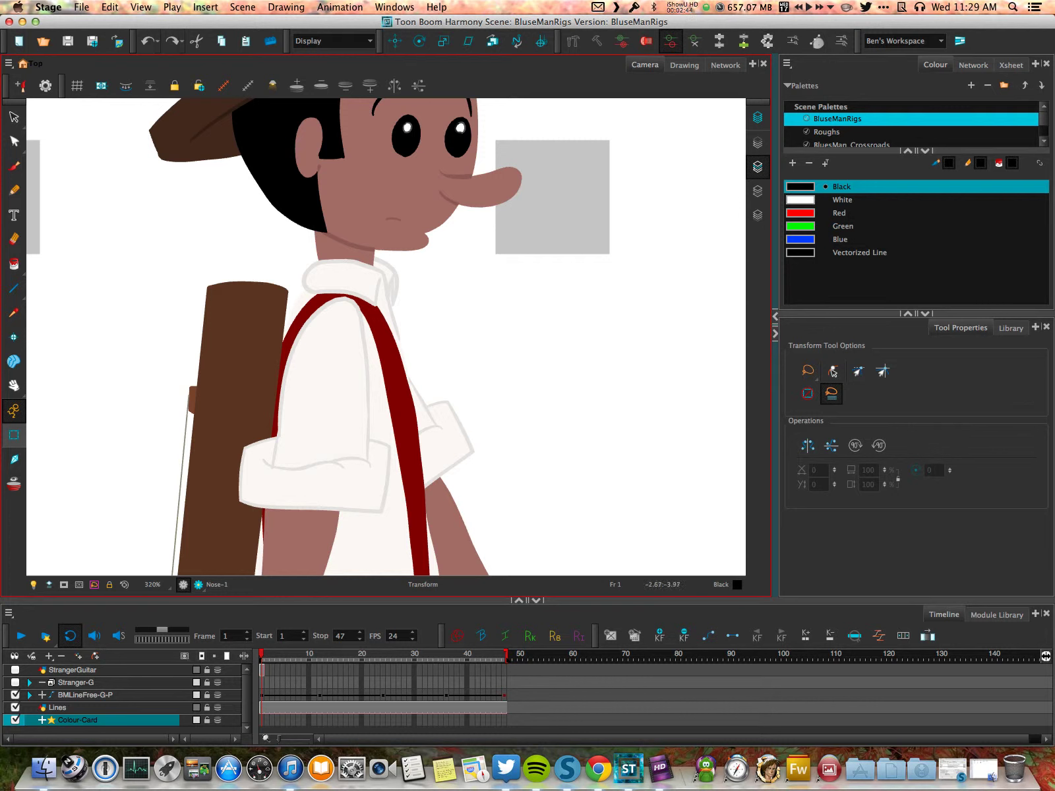
Try moving the nose slightly down and toward the face, undo the move and deselect the nose.
scroll(456, 203, "up", 3)
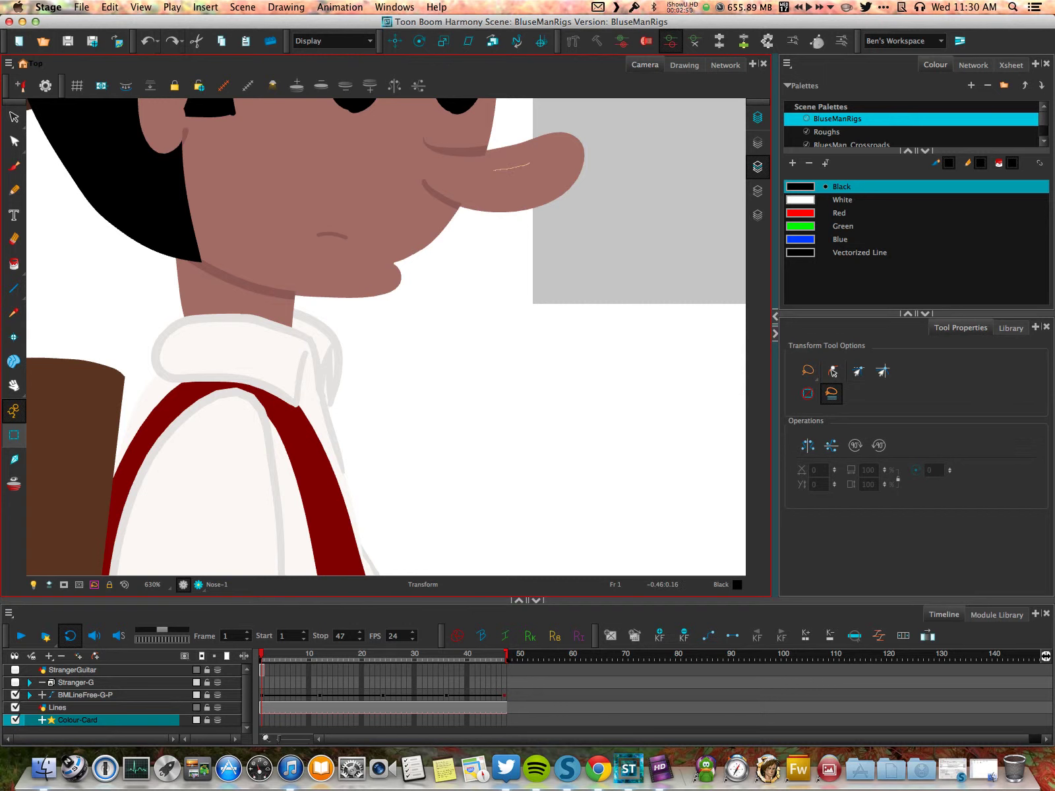
left_click(505, 170)
mouse_move(505, 175)
left_mouse_down()
mouse_move(400, 179)
mouse_move(493, 179)
left_mouse_up()
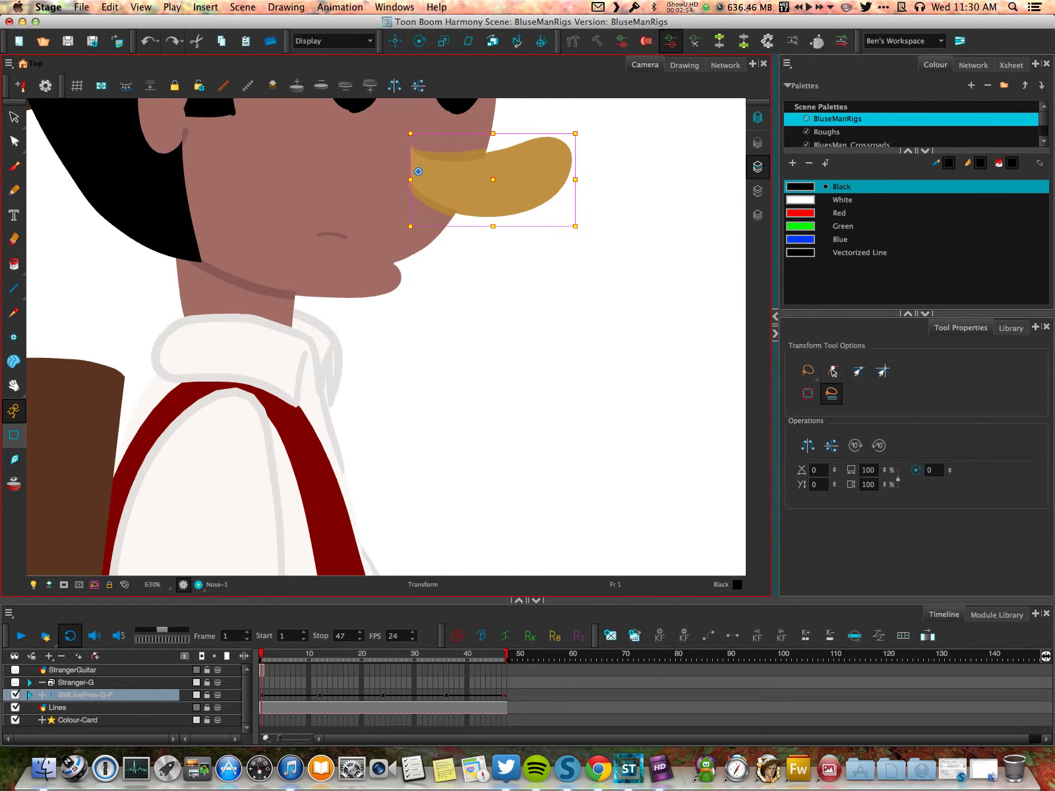
key("super+z")
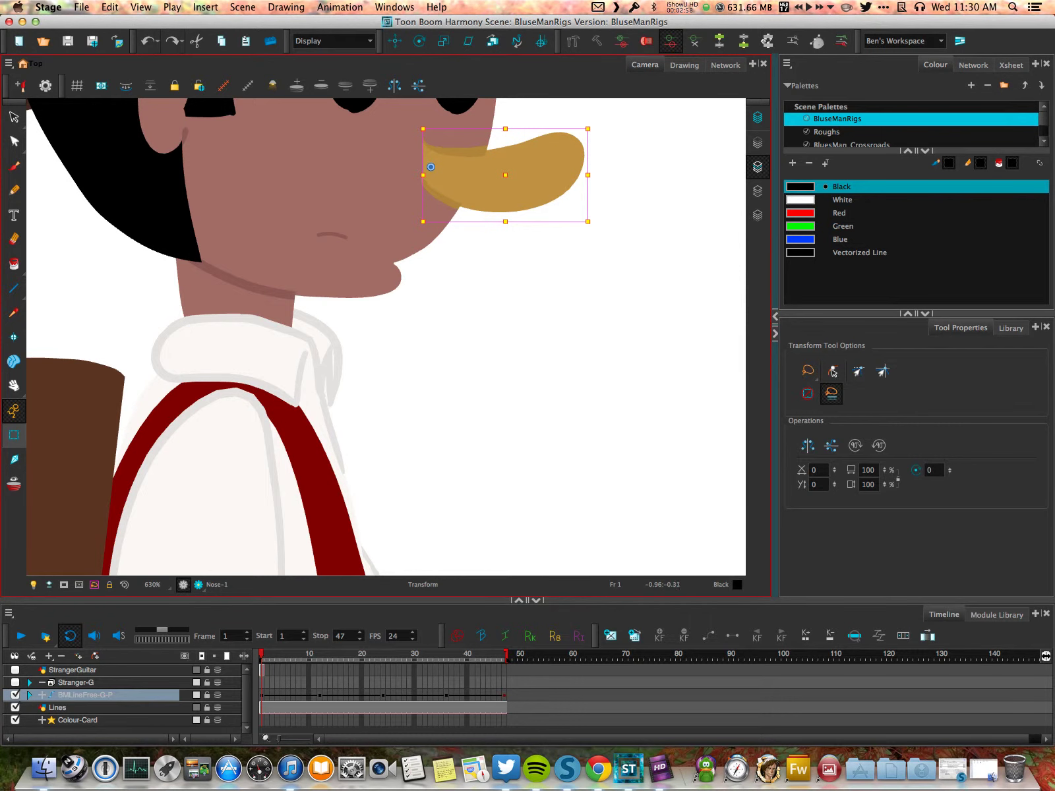
scroll(507, 450, "down", 2)
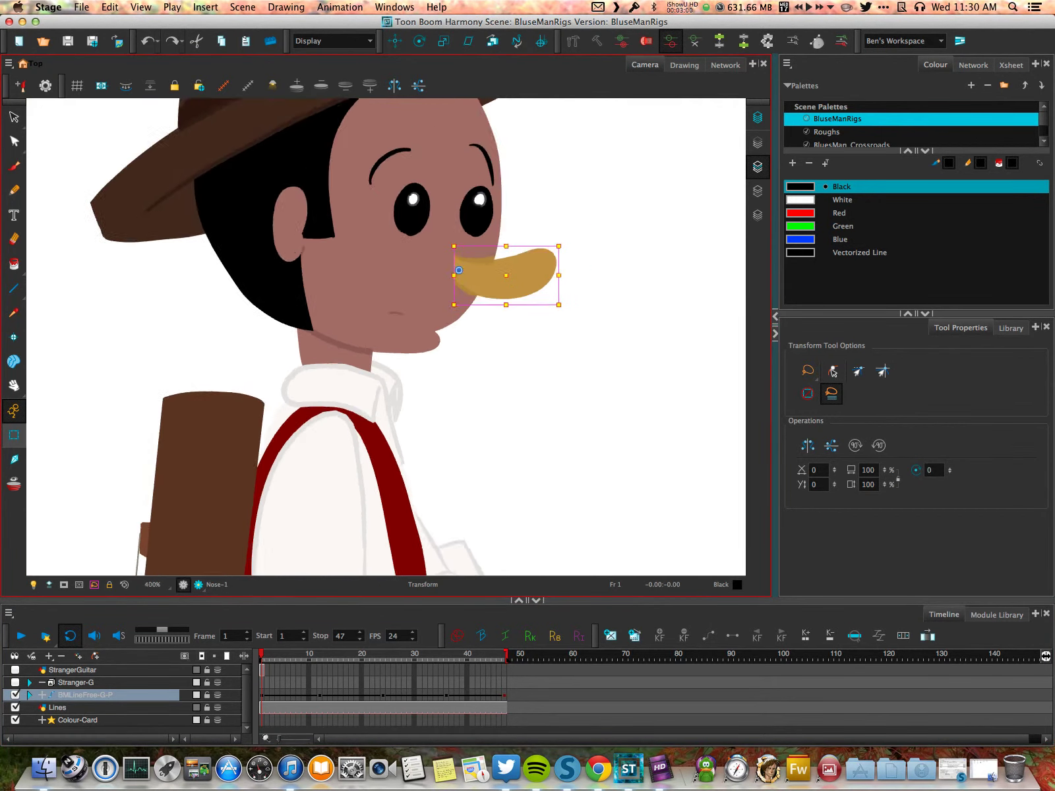
scroll(507, 453, "down", 1)
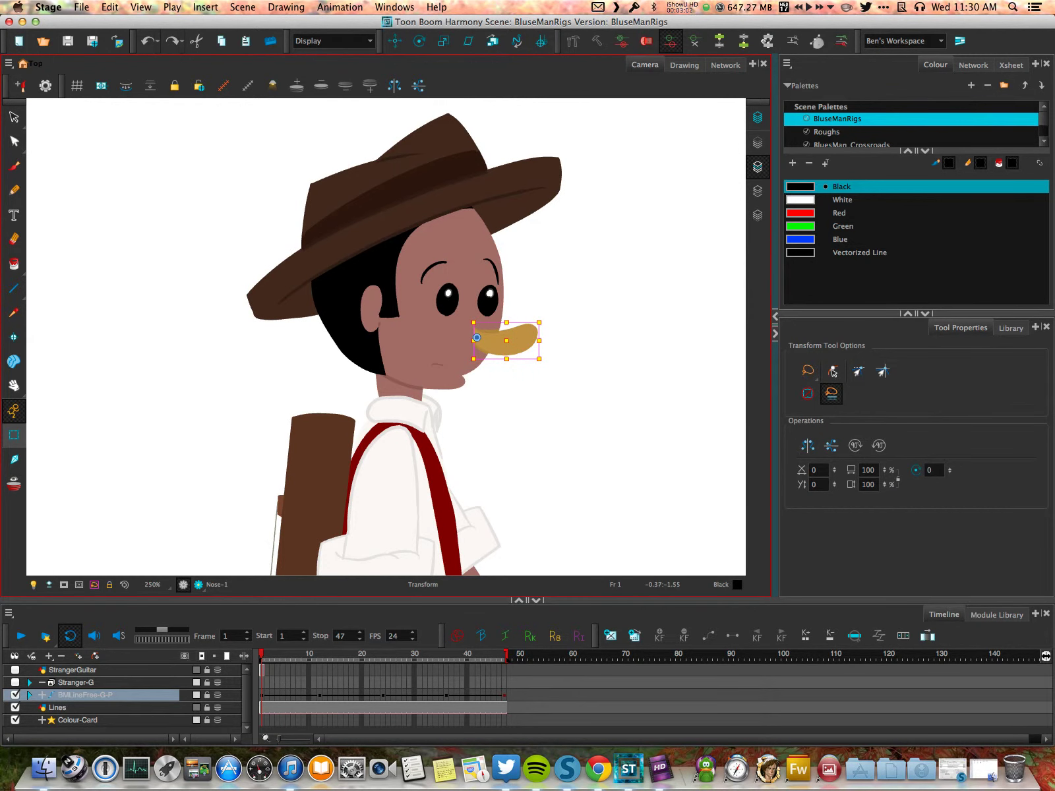
left_click(76, 720)
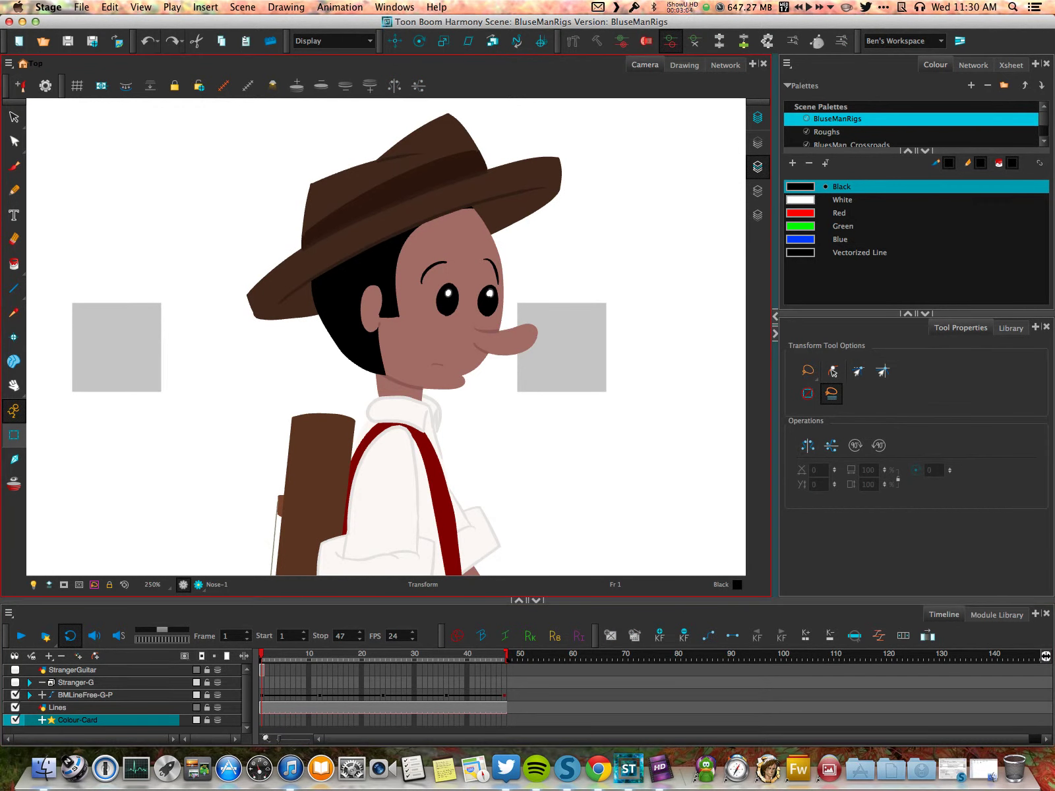
Compare the rendered preview of the face with the OpenGL view, both for the whole head and close to the nose.
left_click(198, 585)
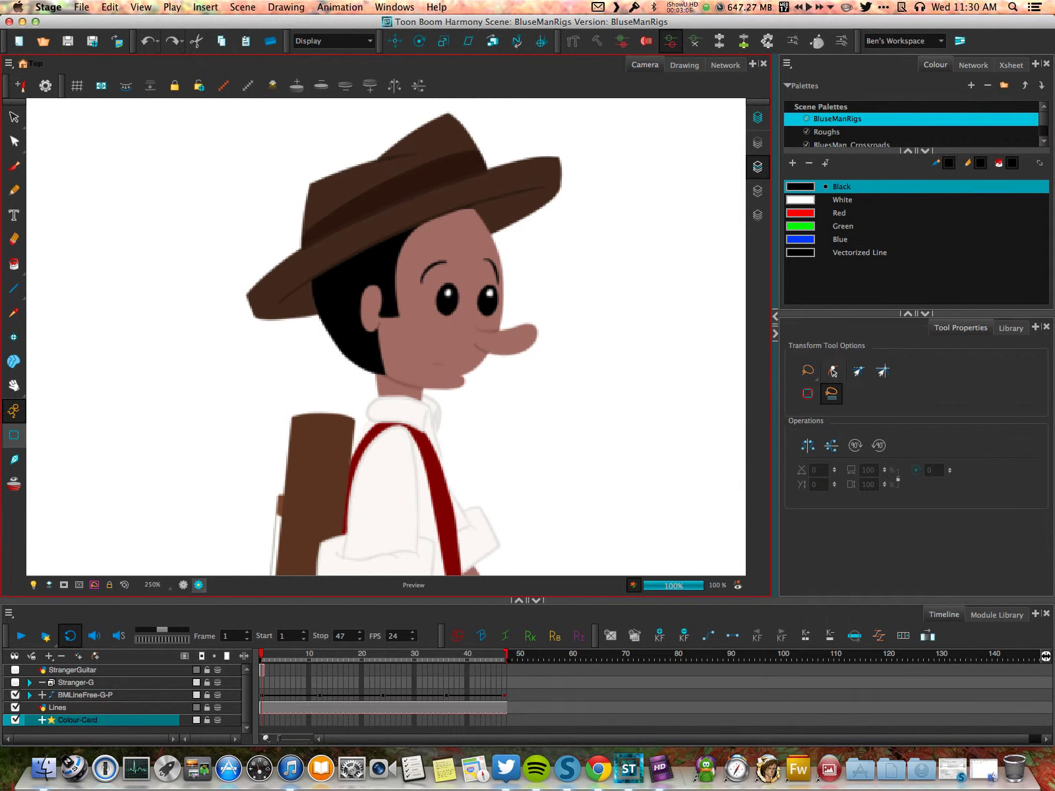
left_click(198, 584)
scroll(591, 386, "up", 4)
scroll(595, 399, "up", 1)
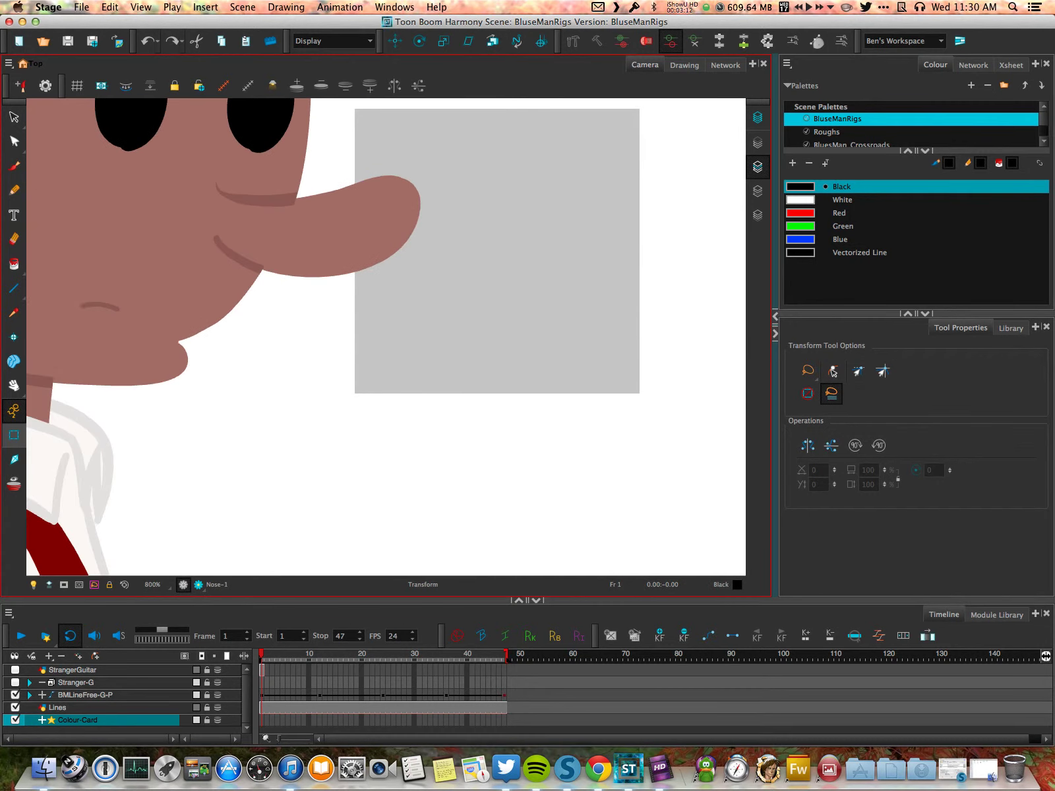
left_click(198, 584)
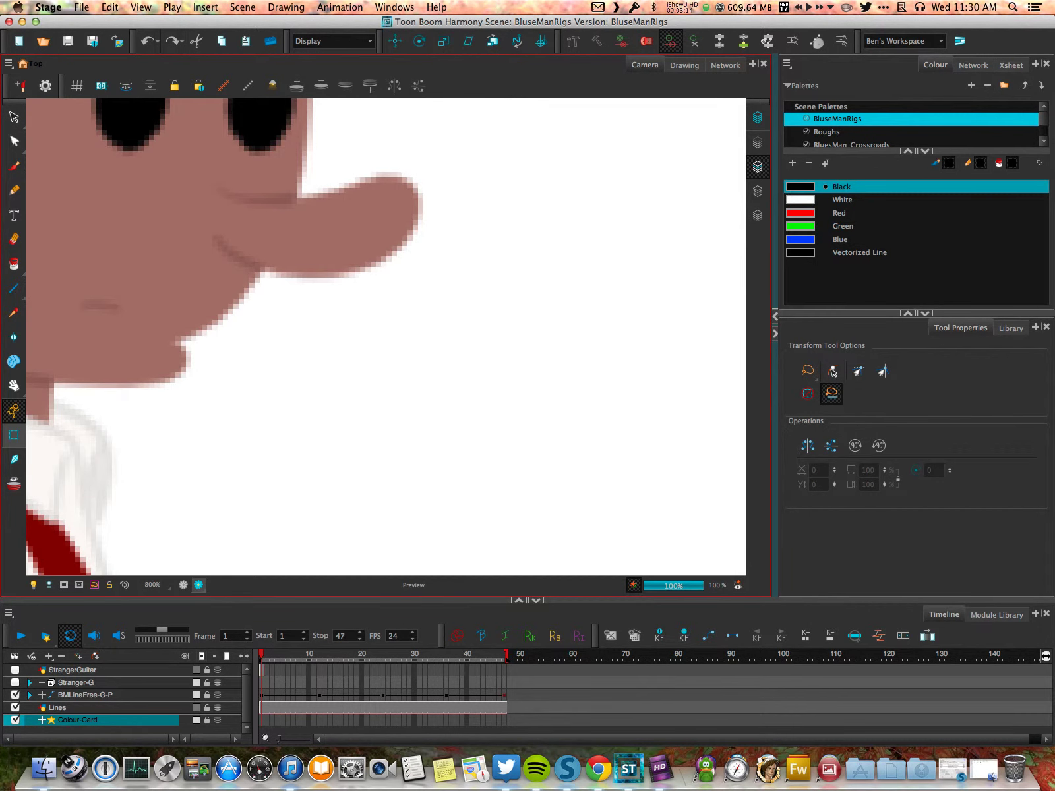
left_click(199, 585)
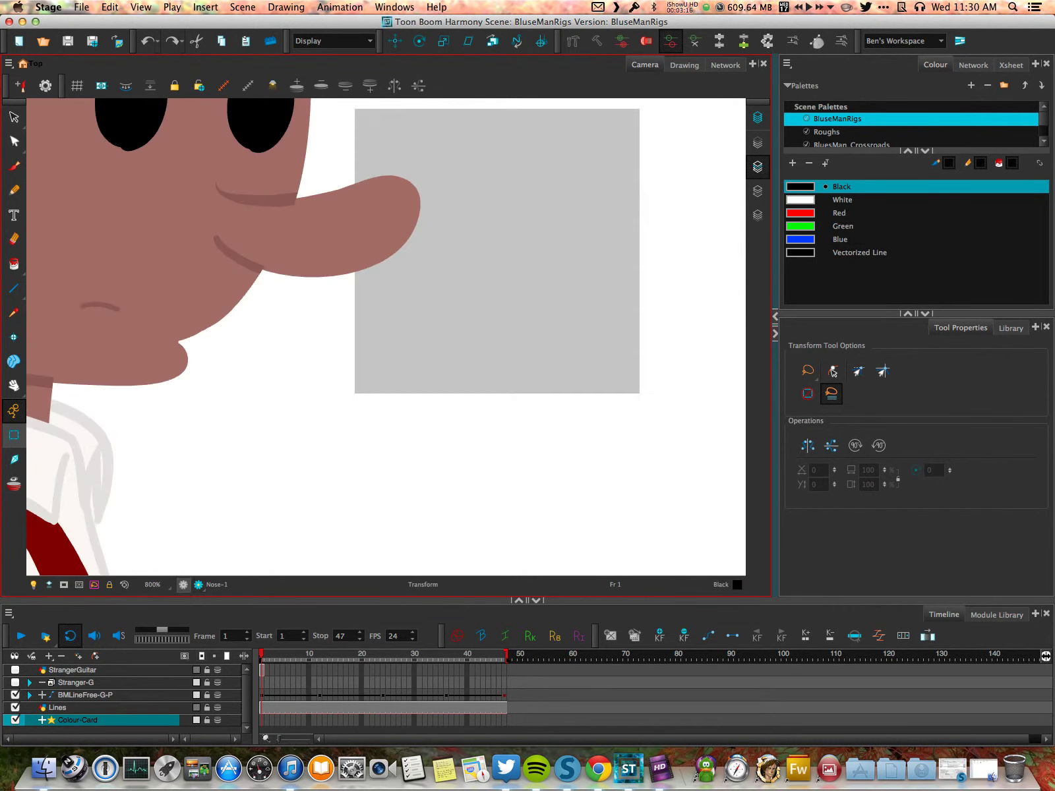
Examine the legs and feet against the red ground lines, play the walk cycle and select StrangerGuitar's cell at frame 1.
scroll(285, 412, "down", 2)
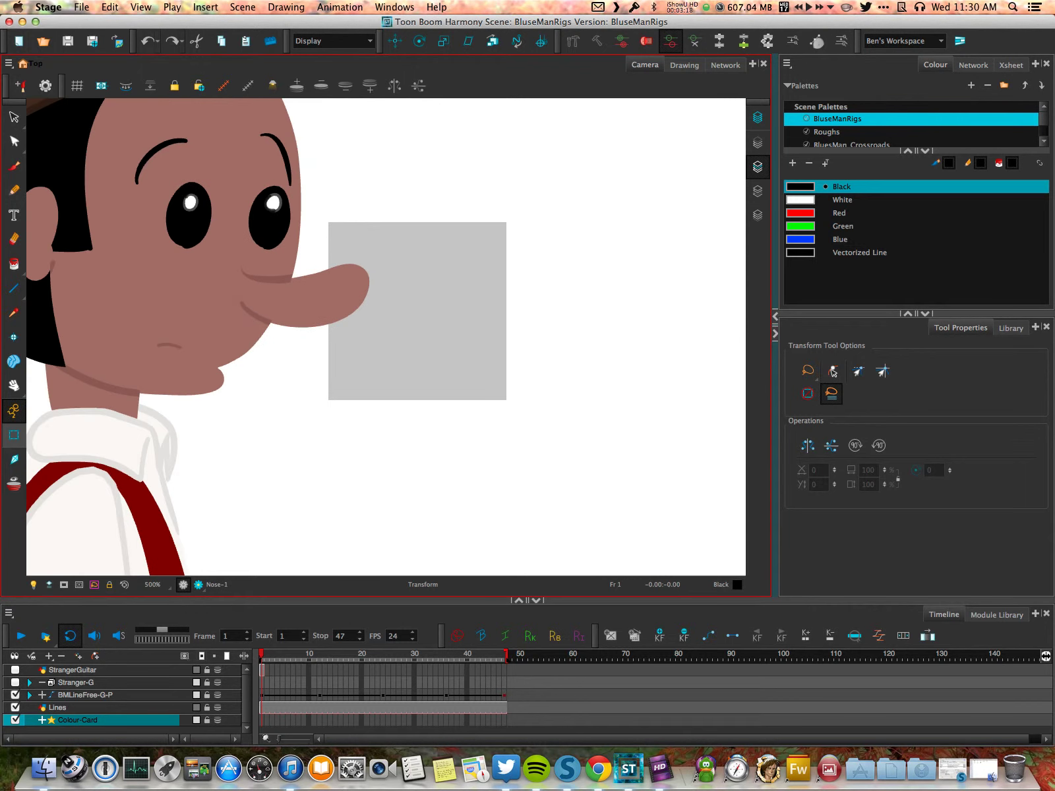
scroll(285, 412, "down", 3)
left_click_drag(285, 412, 435, 68)
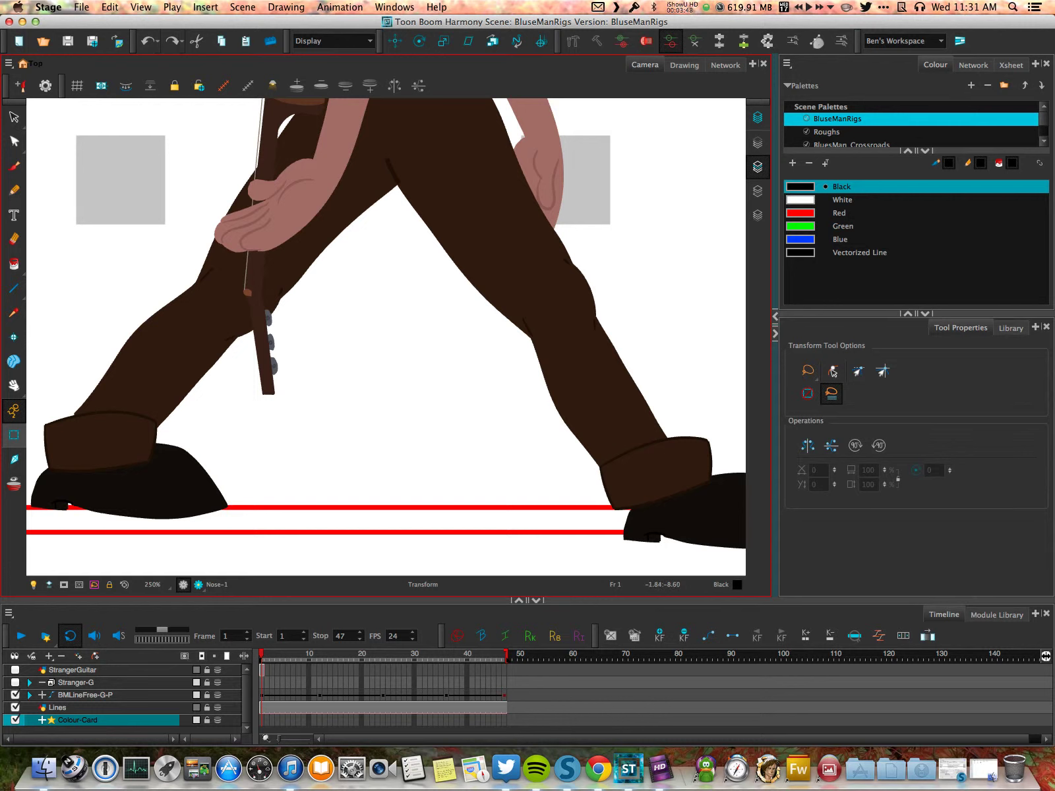
scroll(391, 376, "up", 2)
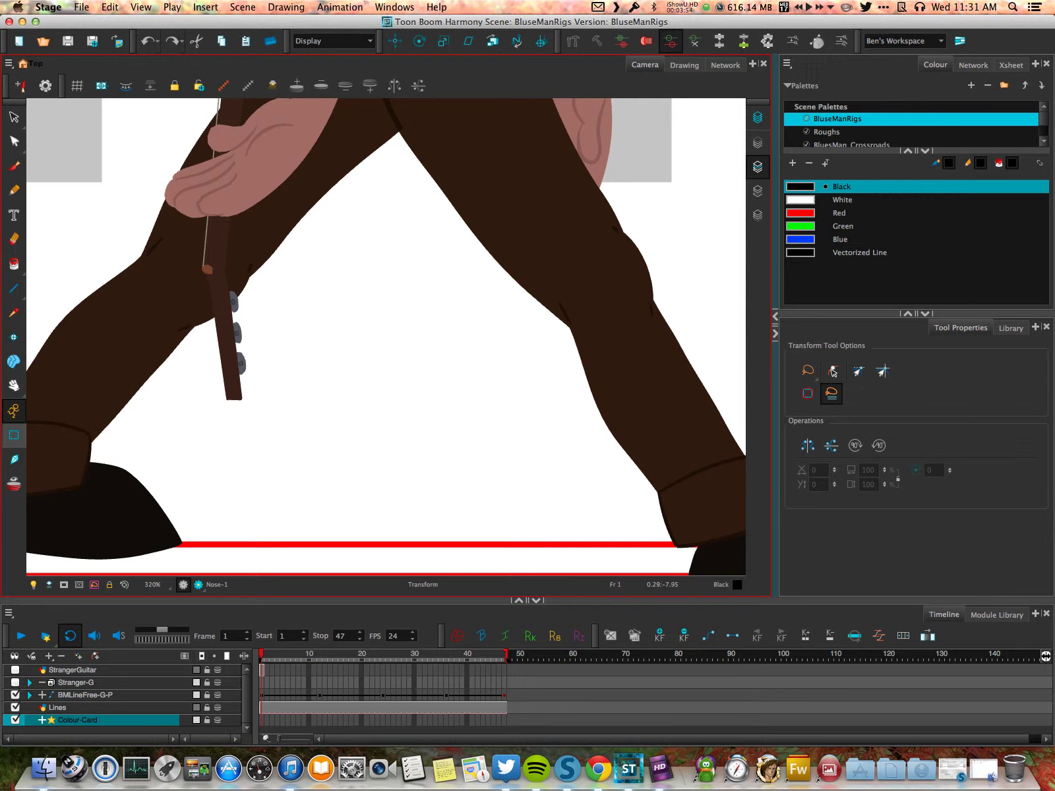
key("2")
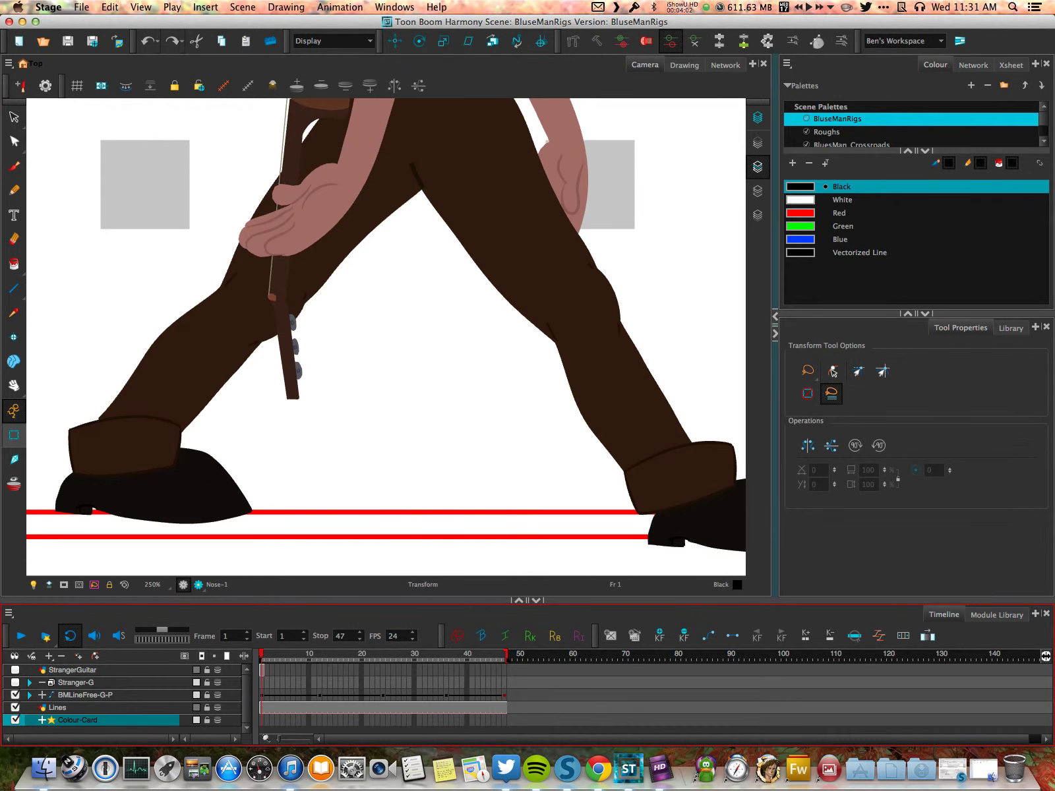
key("Return")
left_click(264, 670)
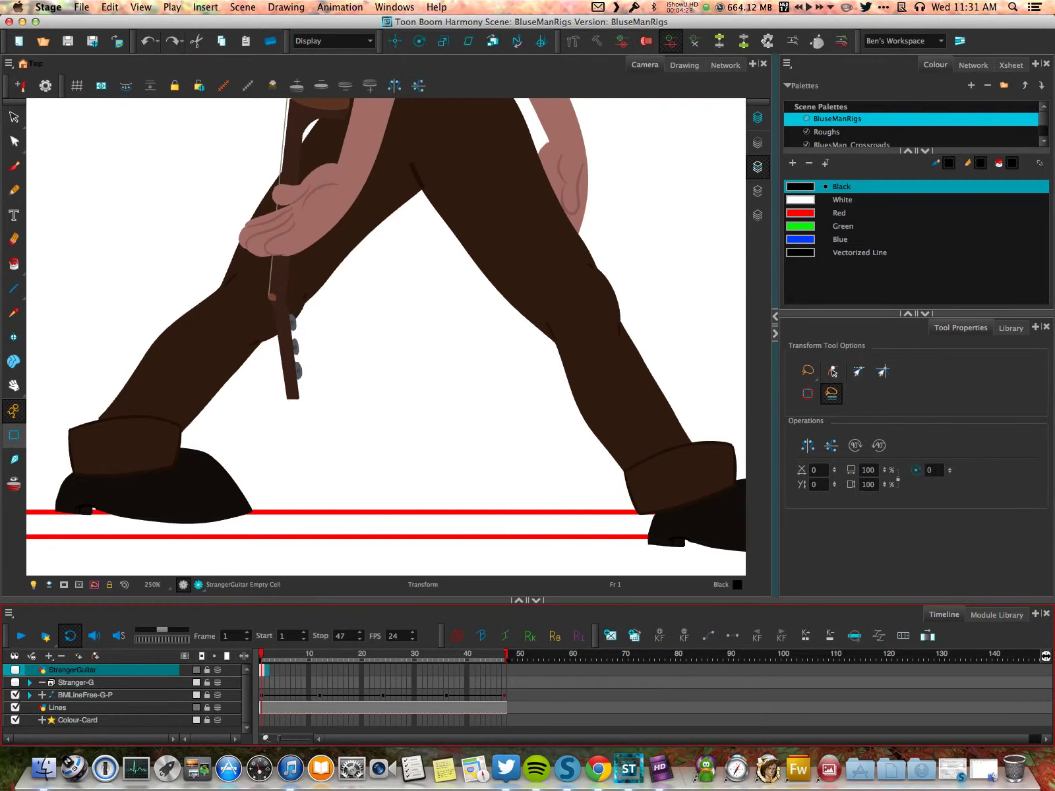
Select the Lines layer and advance frame by frame through the walk to frame 11.
left_click(57, 707)
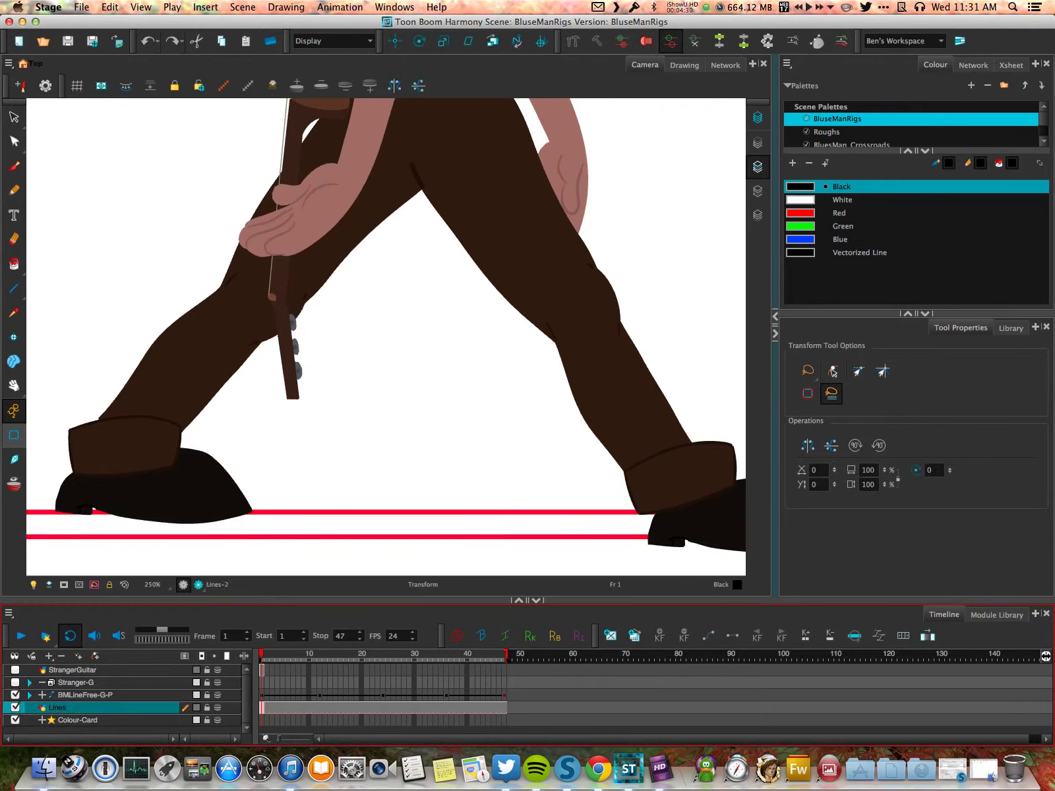
key("period")
key("period")
key("period")
key("period")
key("period")
key("period")
key("period")
key("period")
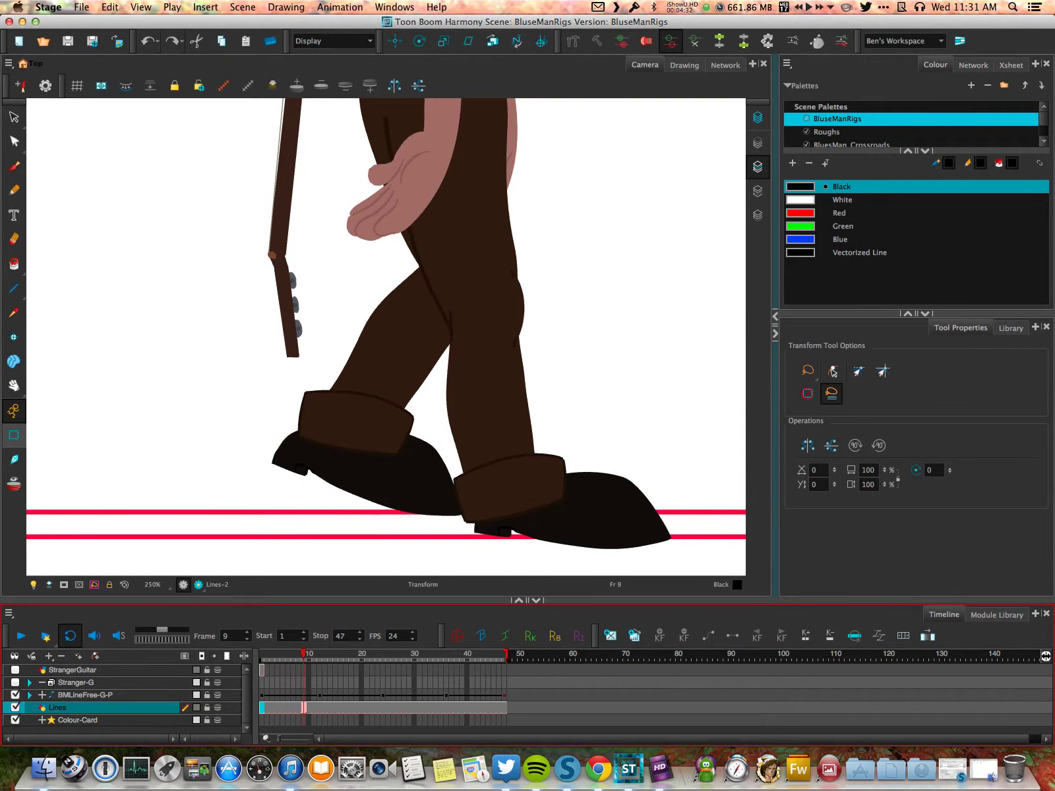
key("period")
key("period")
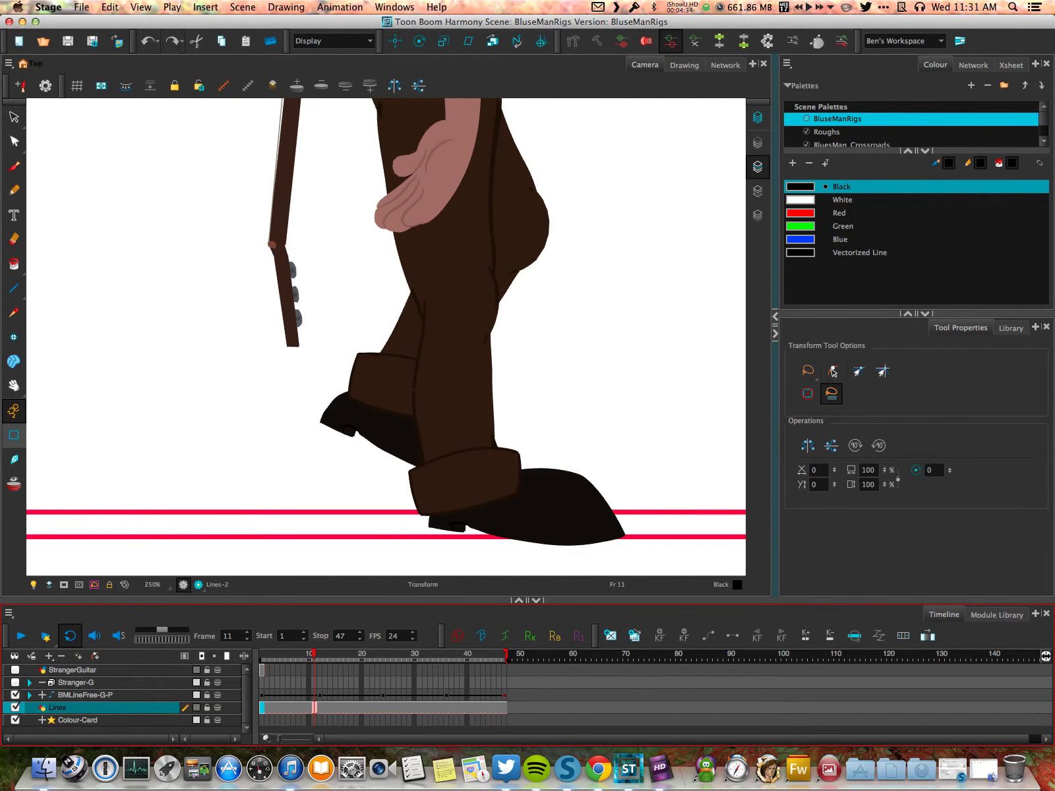
Inspect the foot against the ground lines at frame 11 in the rendered preview and in the OpenGL view.
key("ctrl+shift+r")
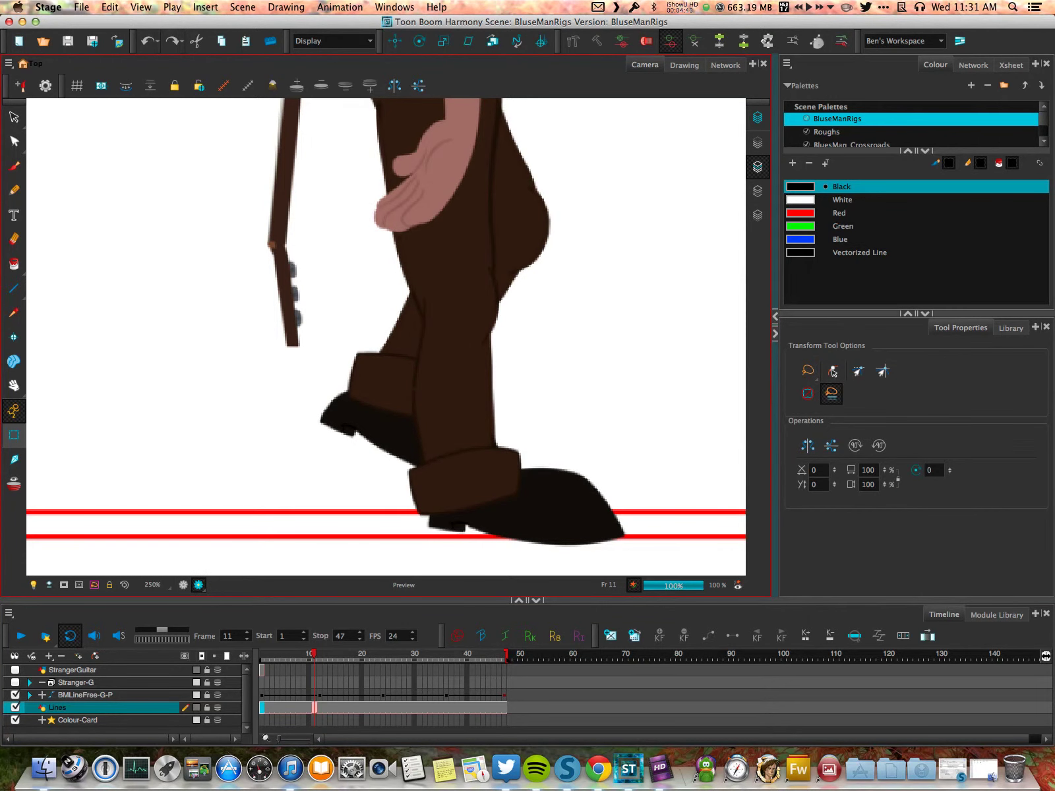
scroll(405, 422, "down", 2)
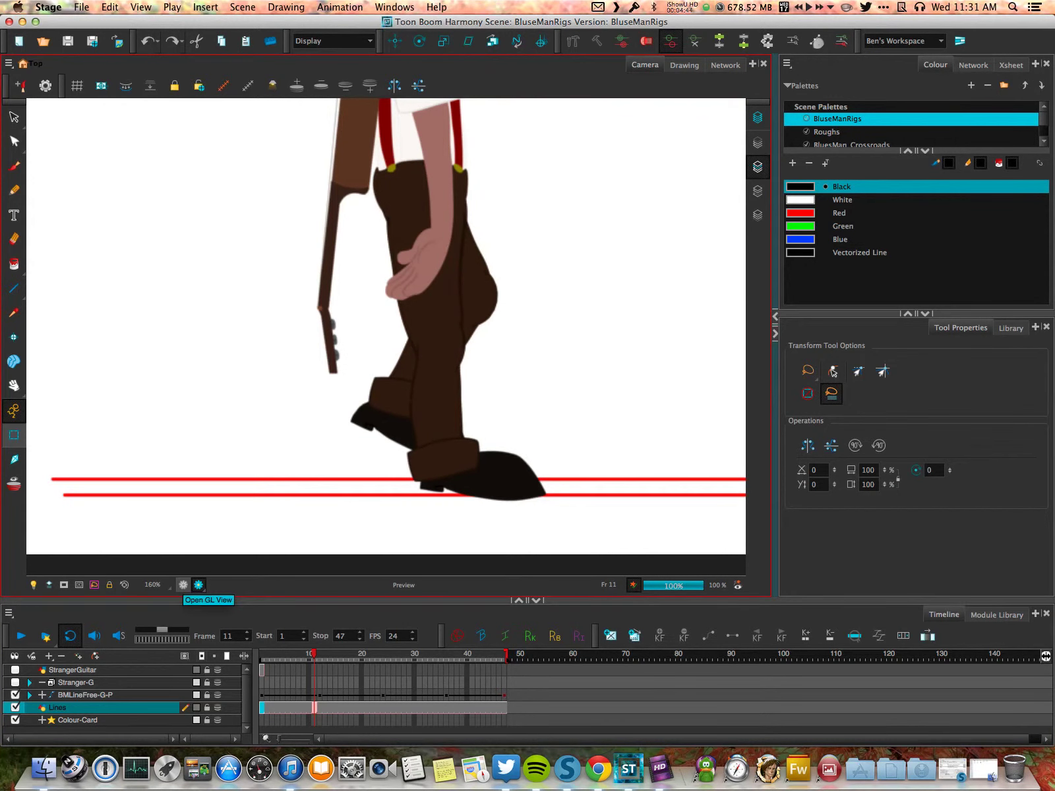
left_click(199, 585)
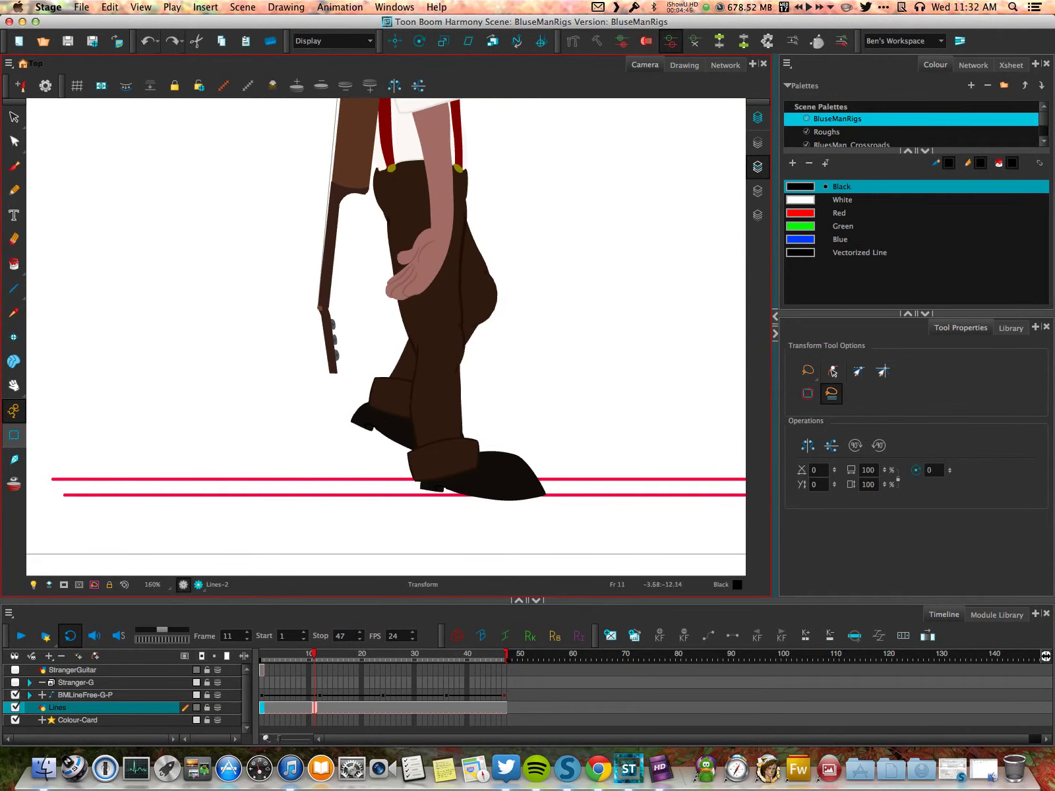
scroll(562, 490, "up", 2)
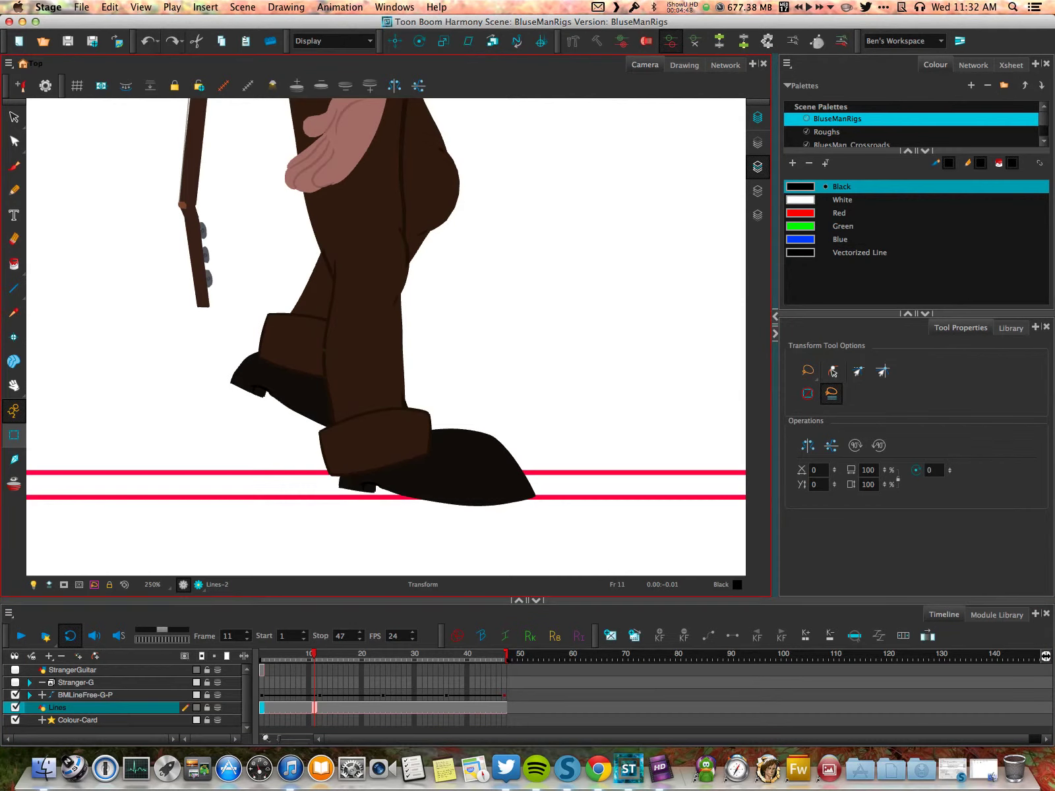
scroll(562, 491, "up", 4)
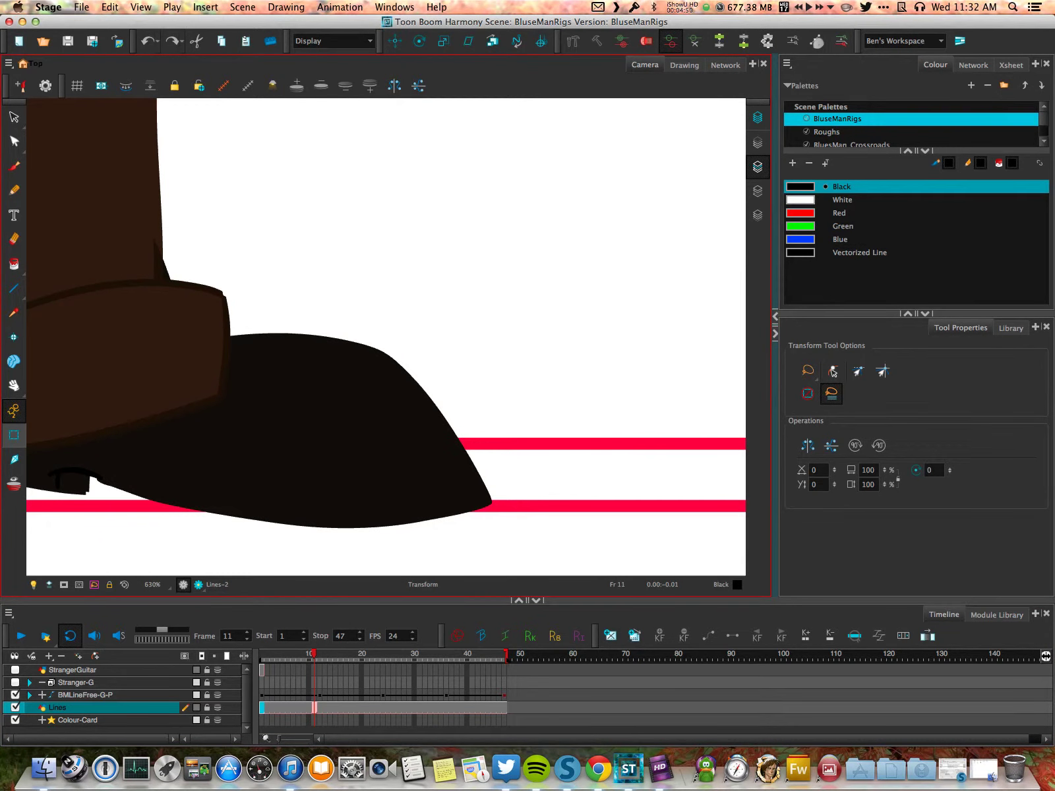
scroll(562, 491, "down", 6)
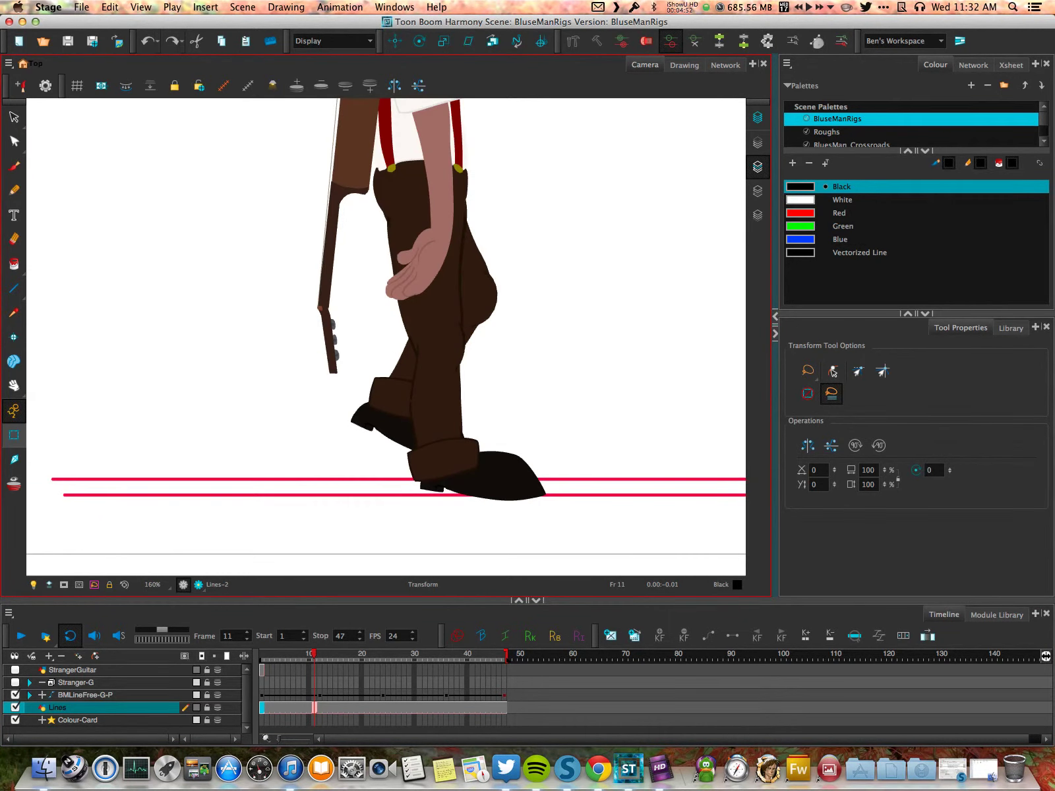
scroll(564, 492, "down", 3)
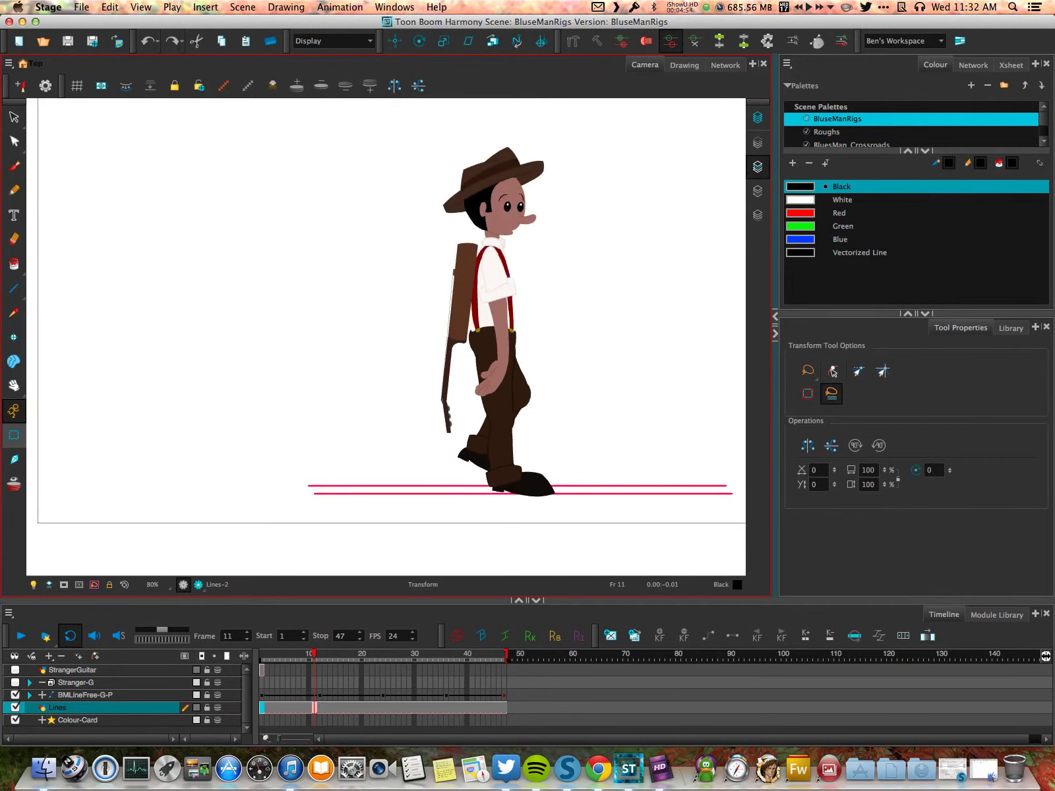
scroll(563, 493, "up", 2)
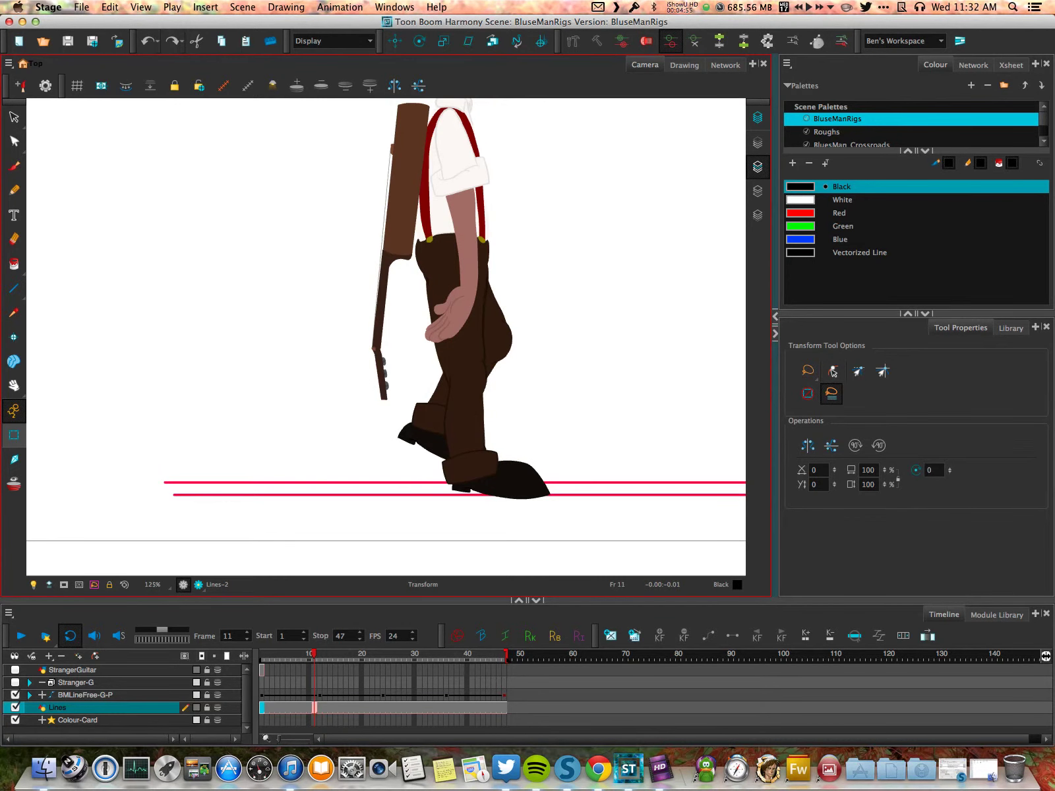
scroll(563, 492, "up", 2)
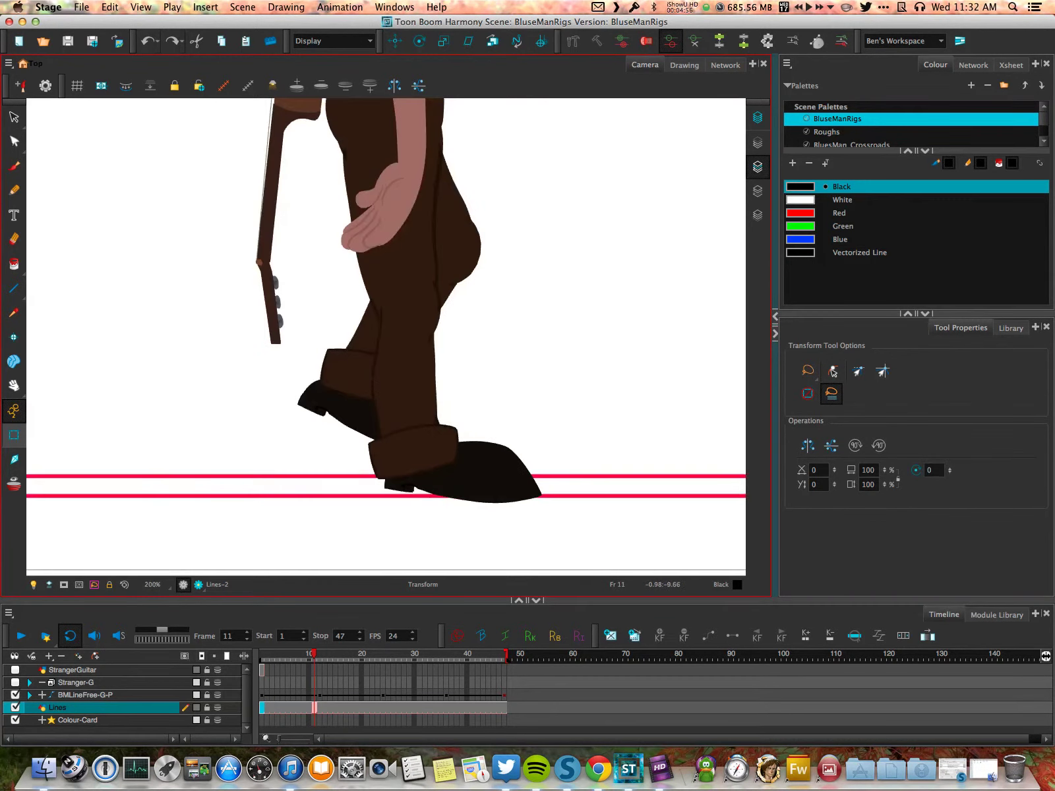
Play the walk cycle with the whole character in view, check the pose at frame 39 and return to frame 1.
scroll(343, 428, "down", 2)
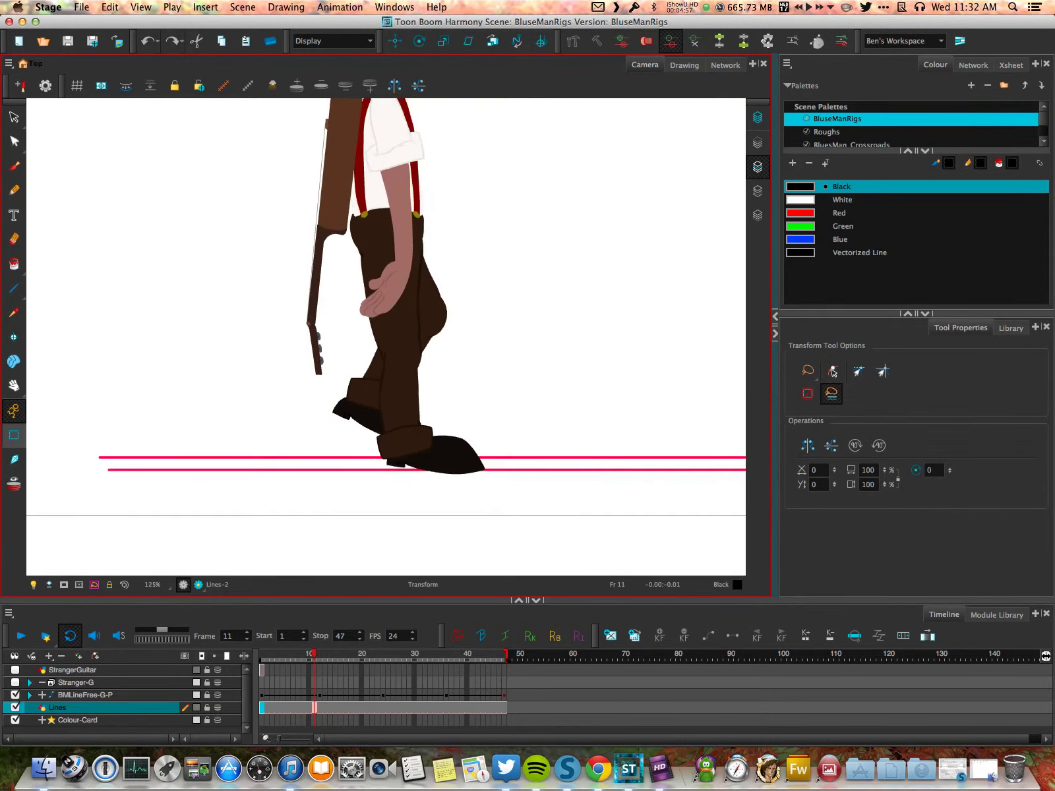
scroll(389, 435, "down", 2)
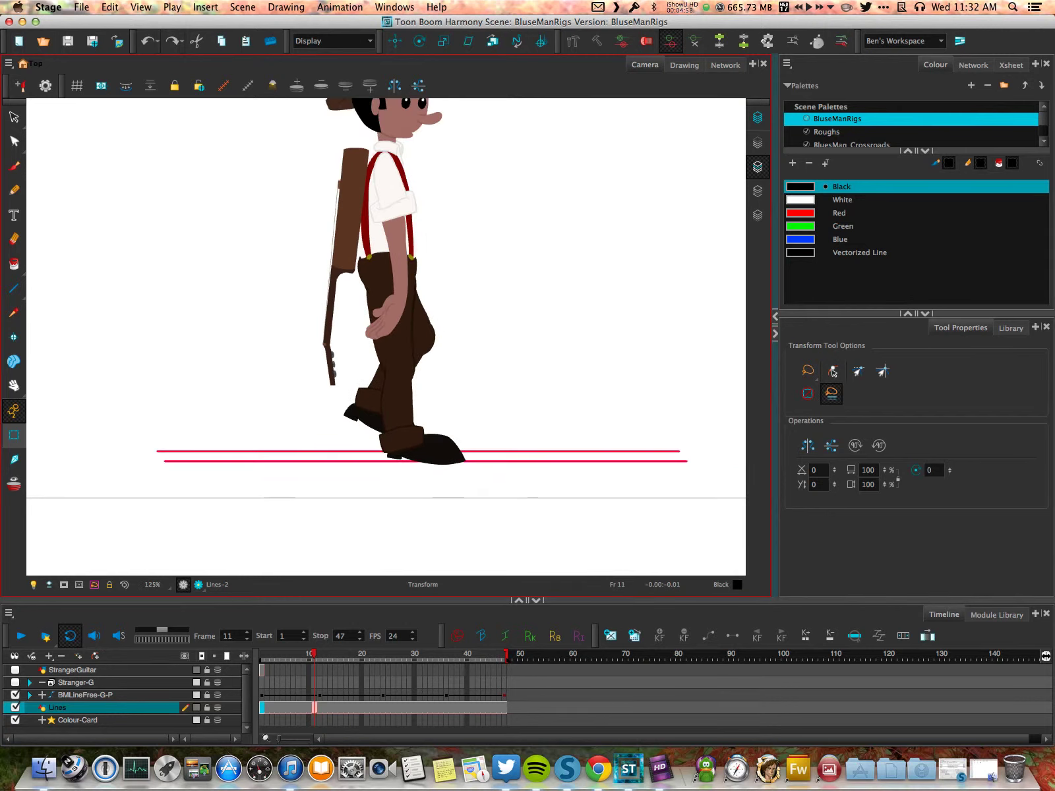
scroll(389, 435, "down", 1)
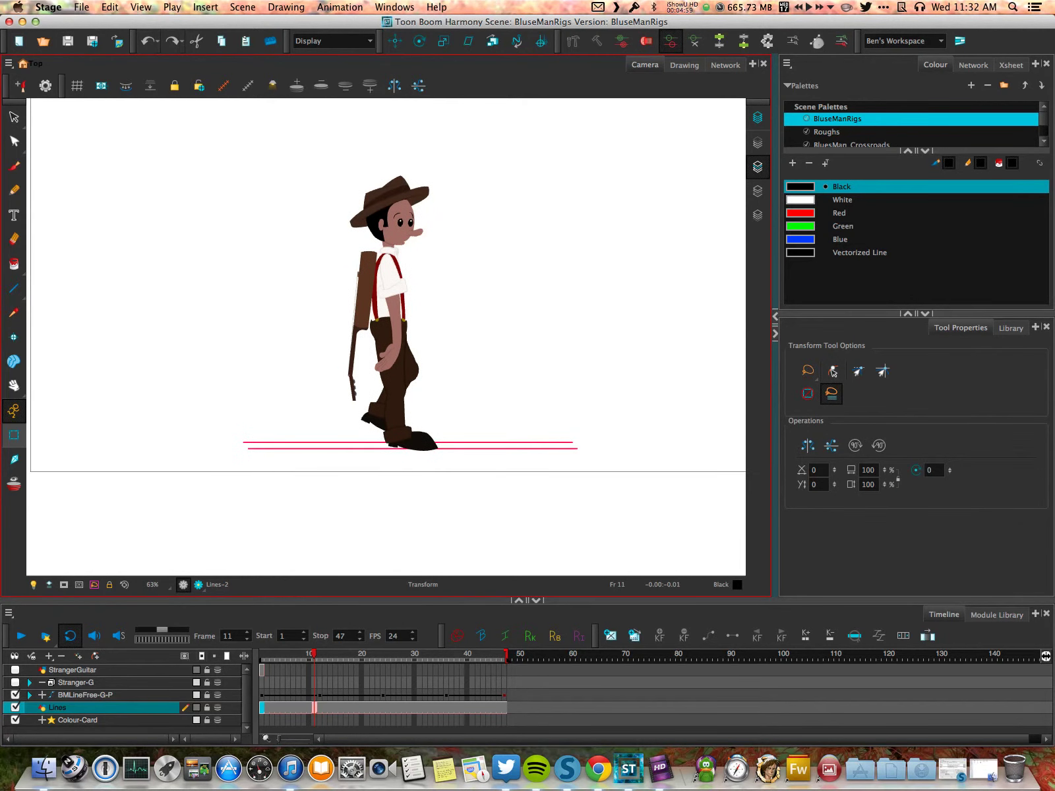
scroll(390, 427, "up", 2)
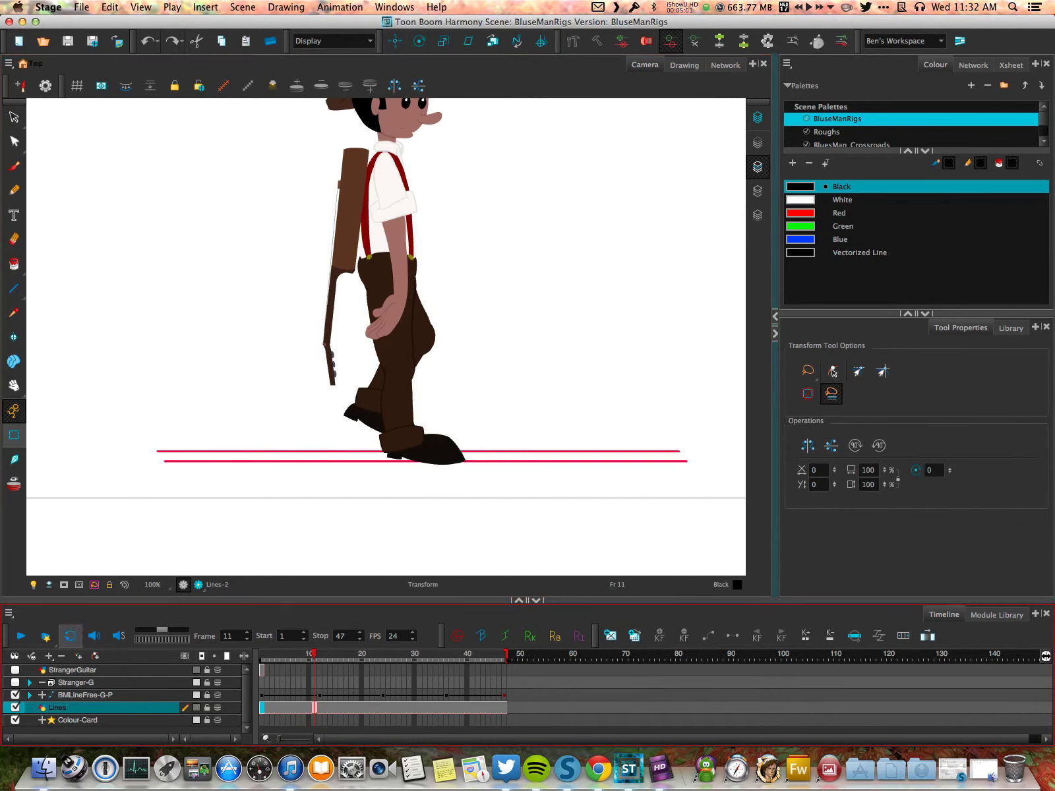
key("Return")
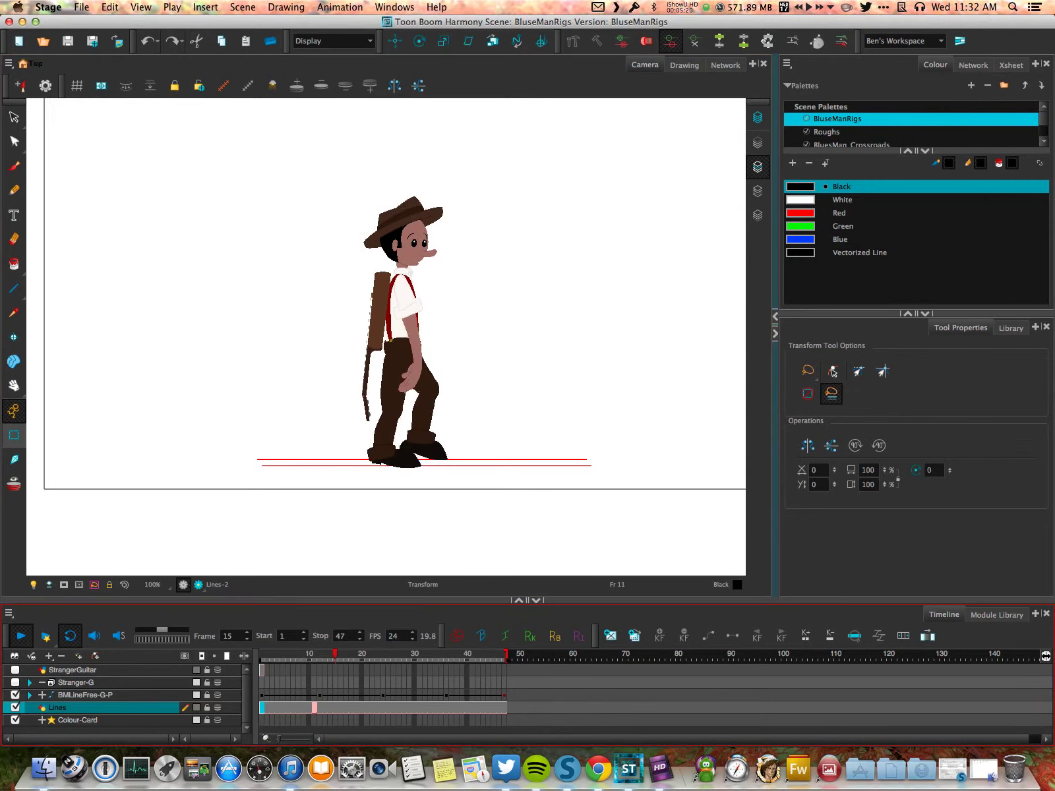
left_click(461, 653)
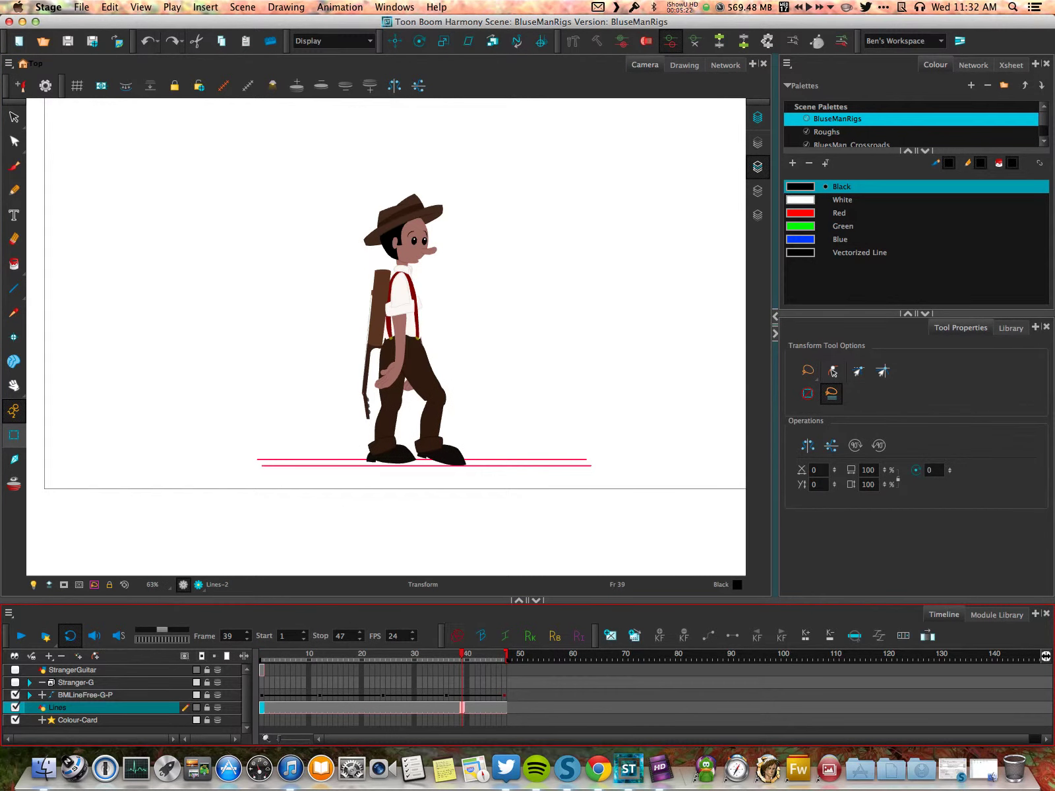
left_click(263, 653)
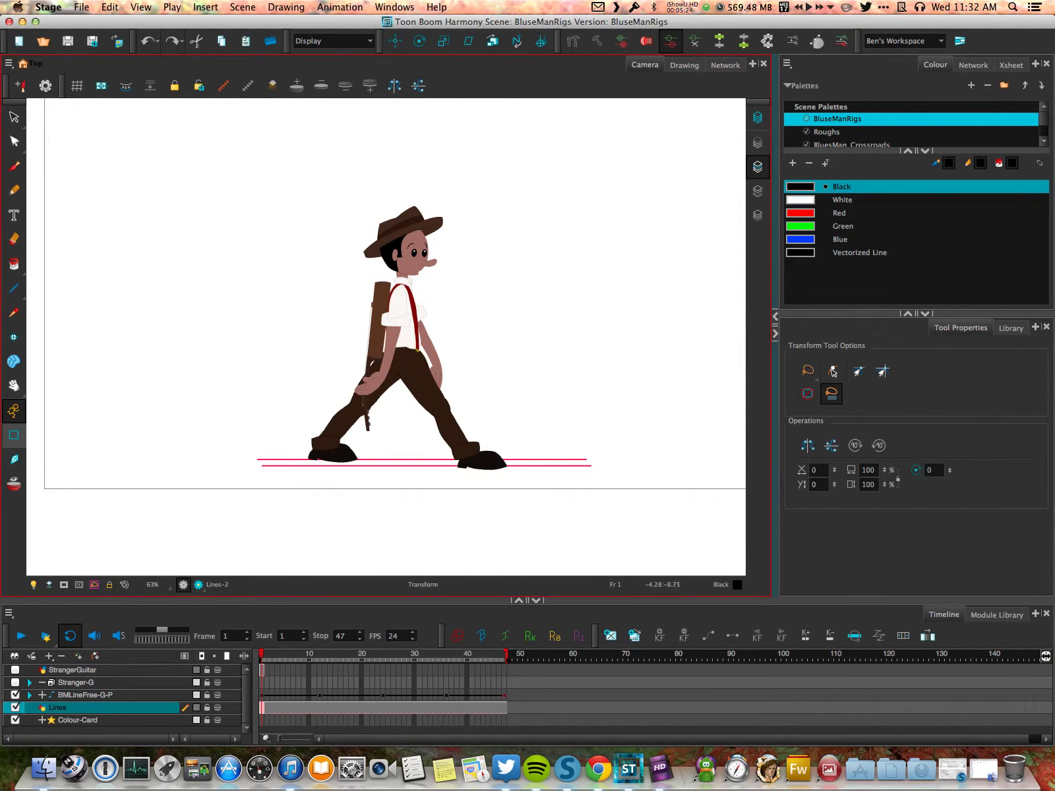
Pick out the back leg and the front leg at frame 1, and play the walk cycle.
left_click(339, 418)
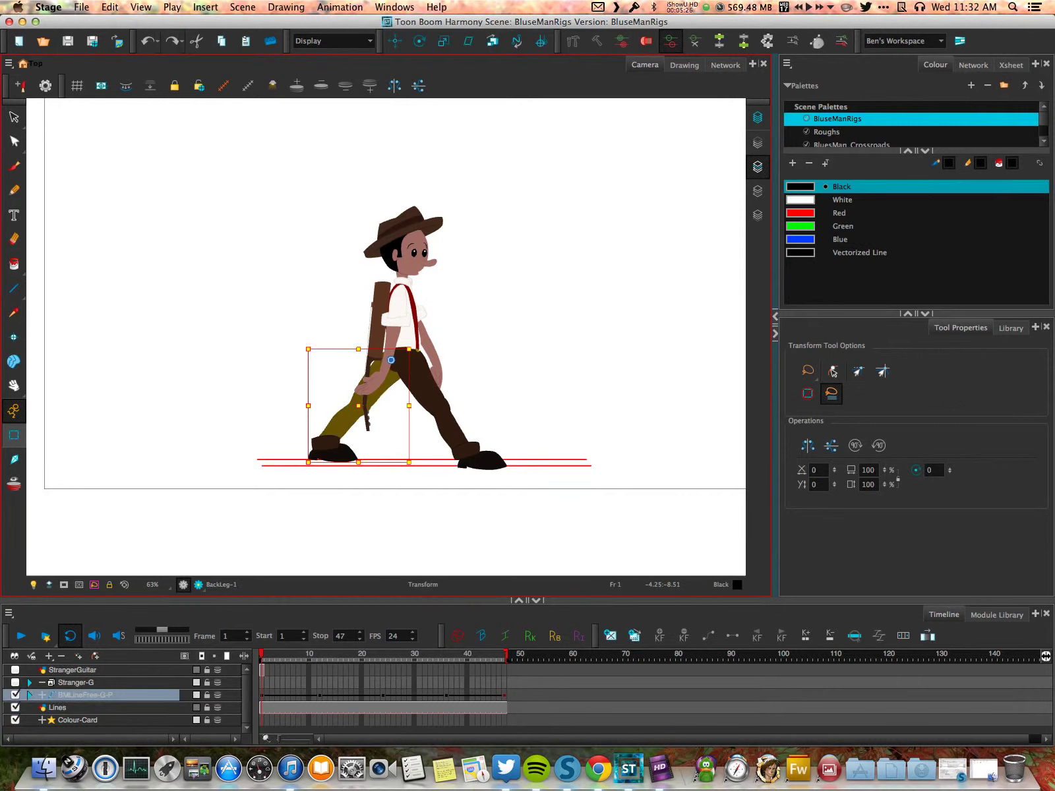
left_click(432, 409)
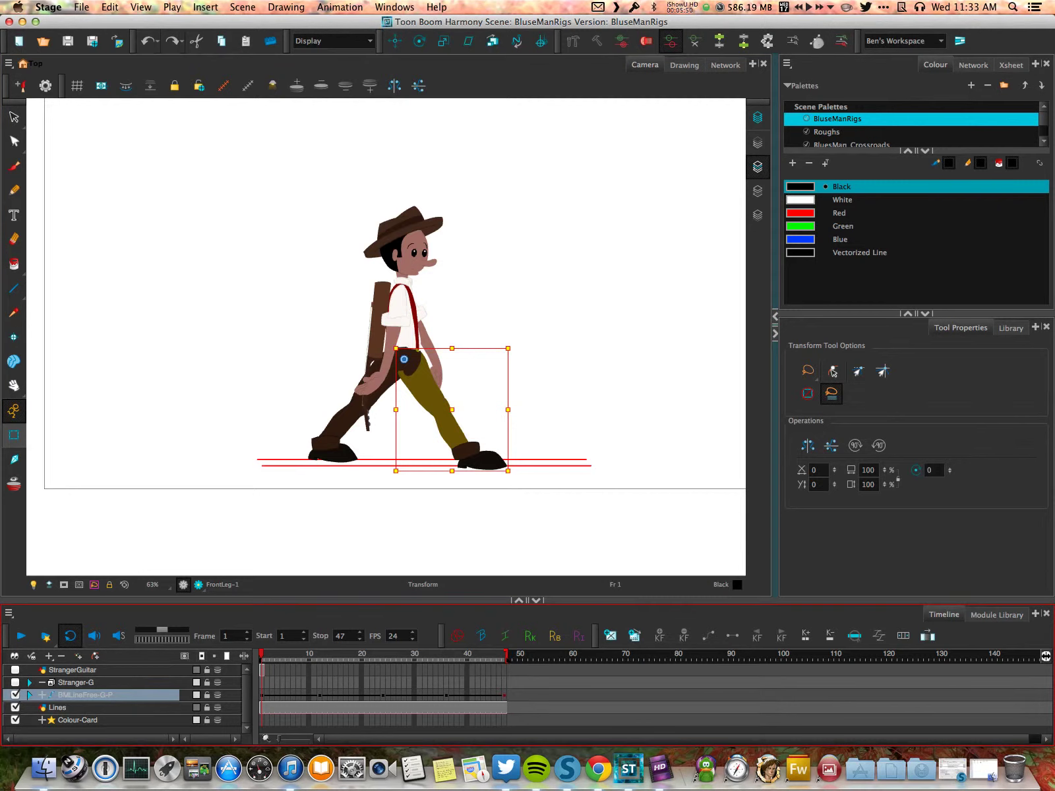
key("Return")
key("Return")
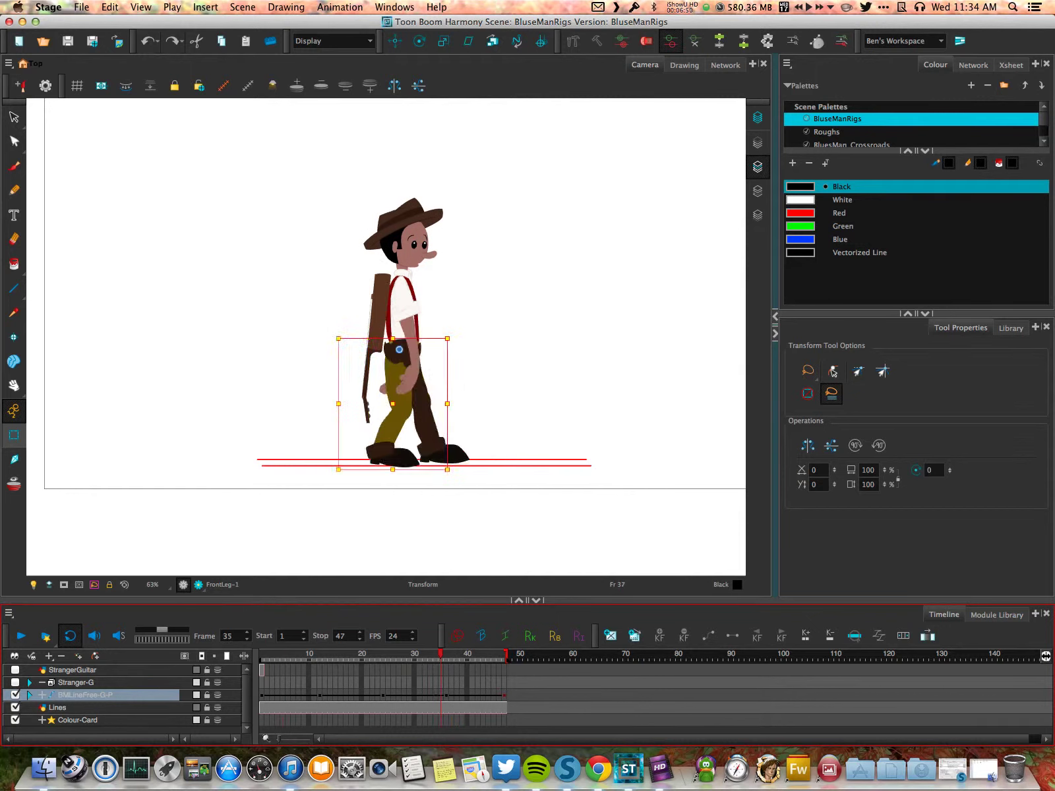
Scrub to frame 22 and on to frame 24 to examine the opposite stride, and replay the walk cycle.
left_click_drag(340, 654, 372, 654)
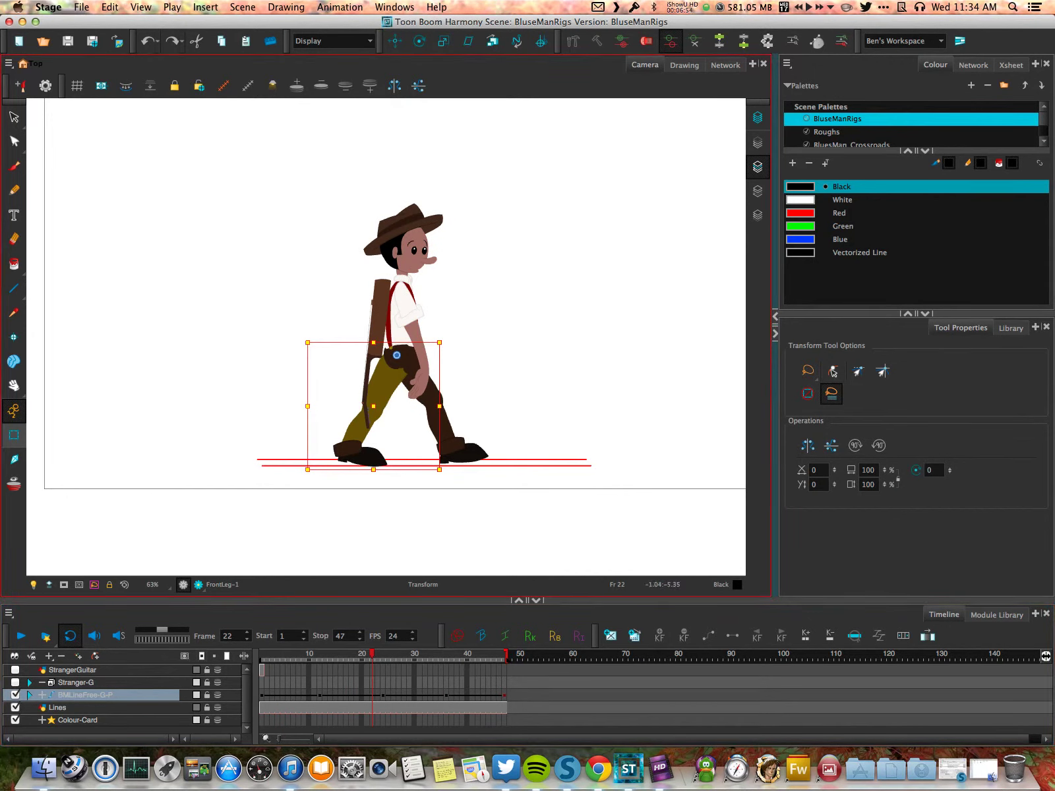
mouse_move(372, 655)
left_mouse_down()
mouse_move(293, 655)
mouse_move(383, 655)
left_mouse_up()
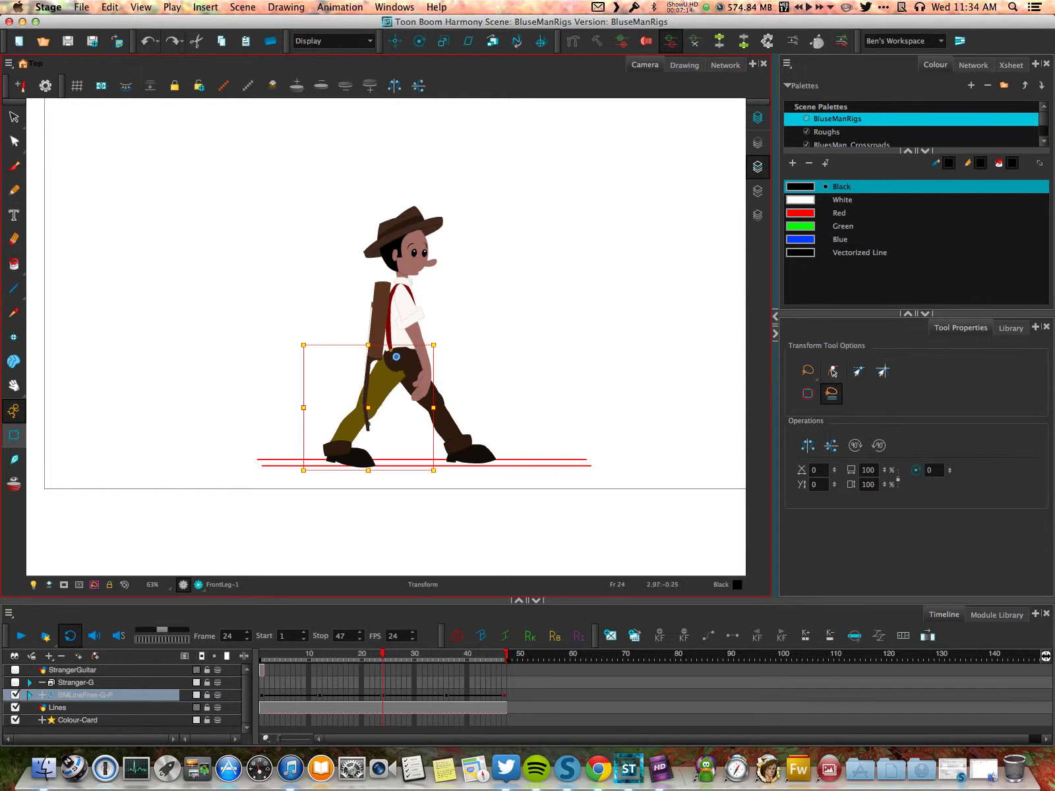
key("Return")
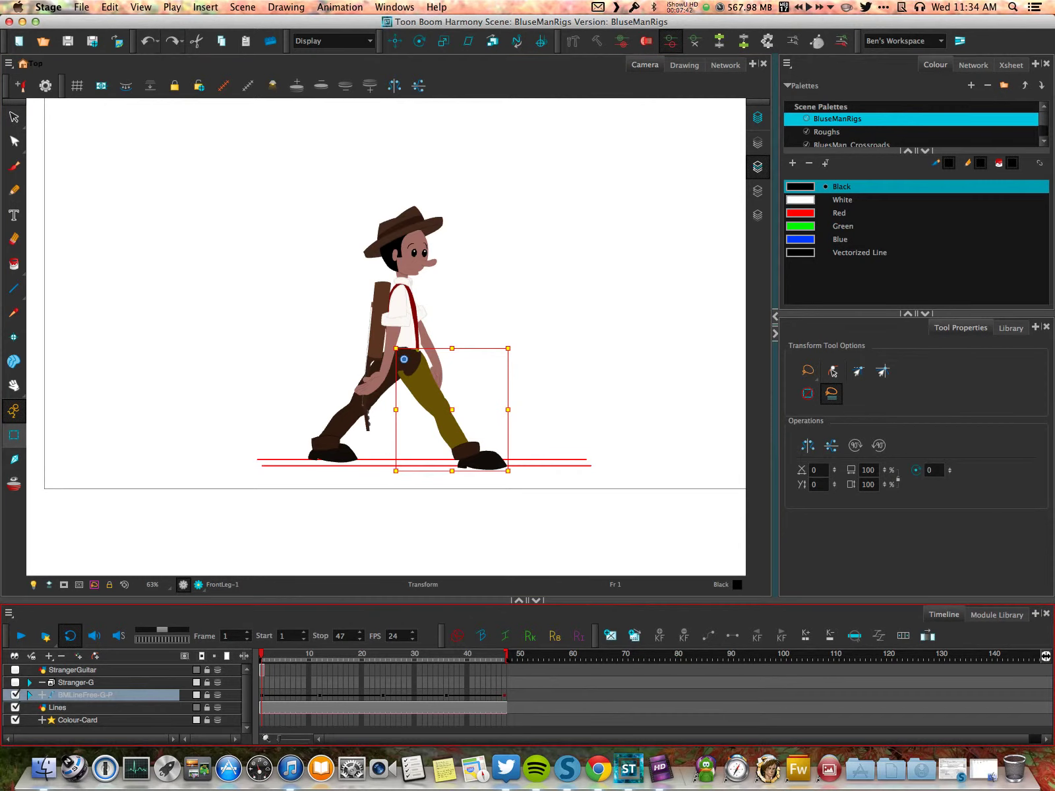
key("Return")
Hide the BMLineFree-G-P layer, show Stranger-G and examine the red-suited character both close up and in full.
left_click(14, 695)
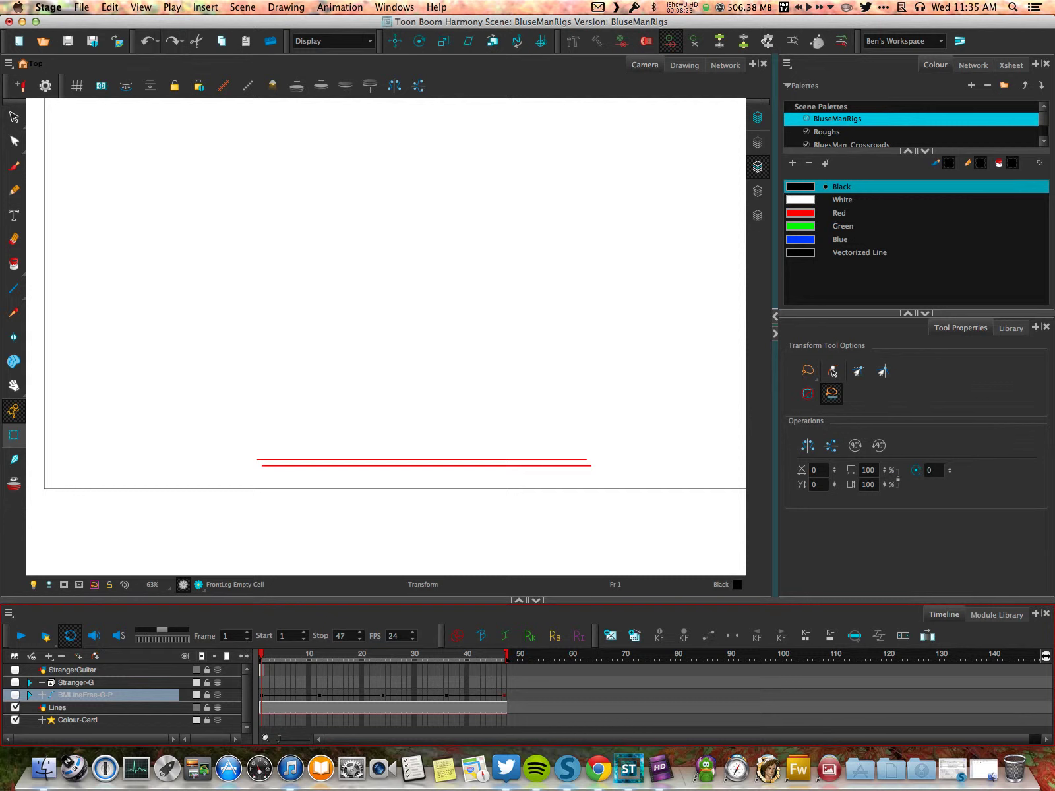
left_click(14, 682)
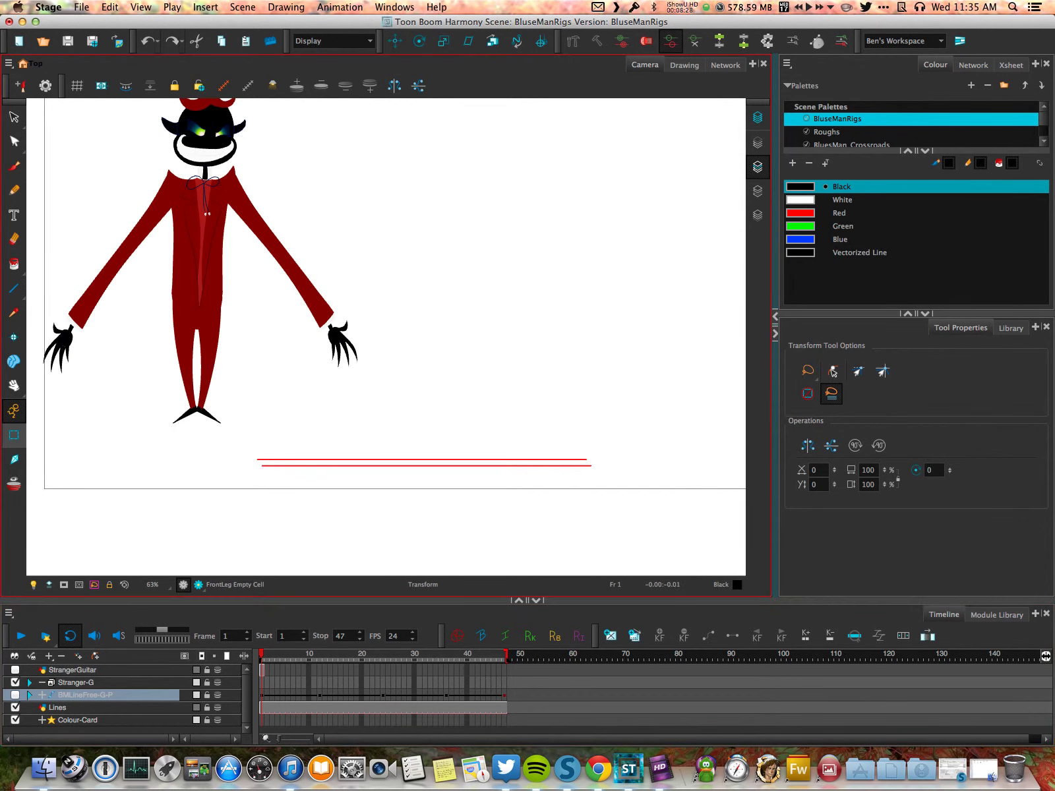
scroll(401, 304, "down", 1)
left_click_drag(401, 304, 528, 326)
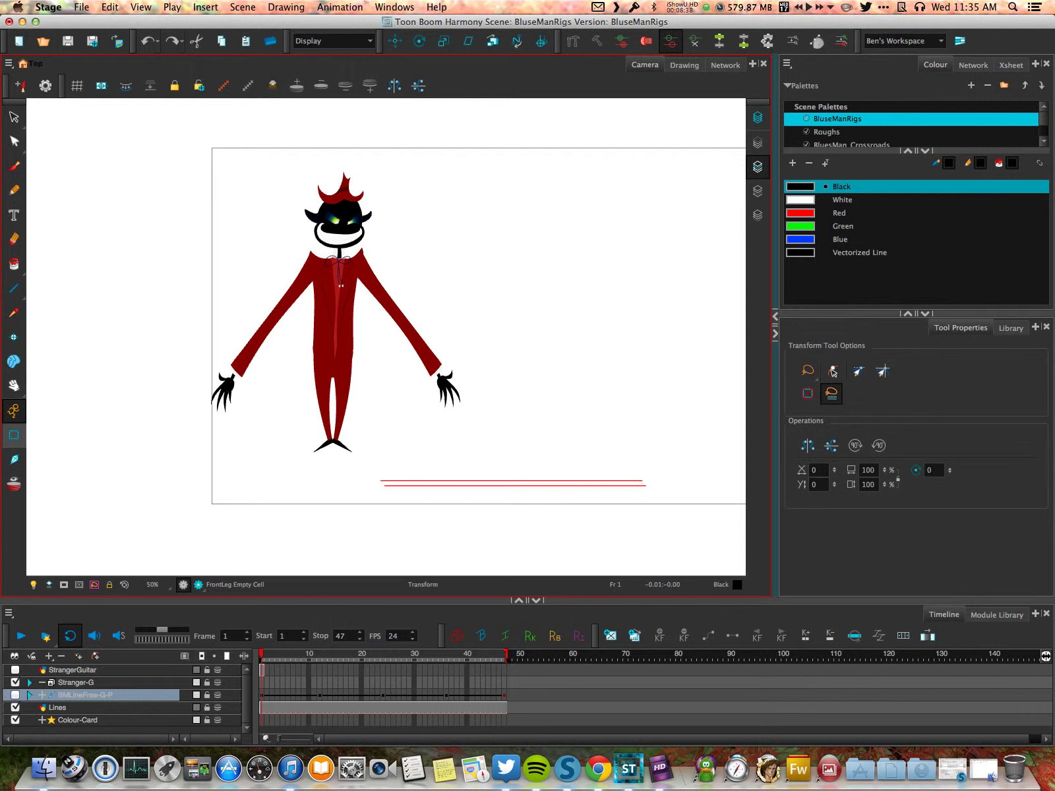
scroll(244, 402, "up", 2)
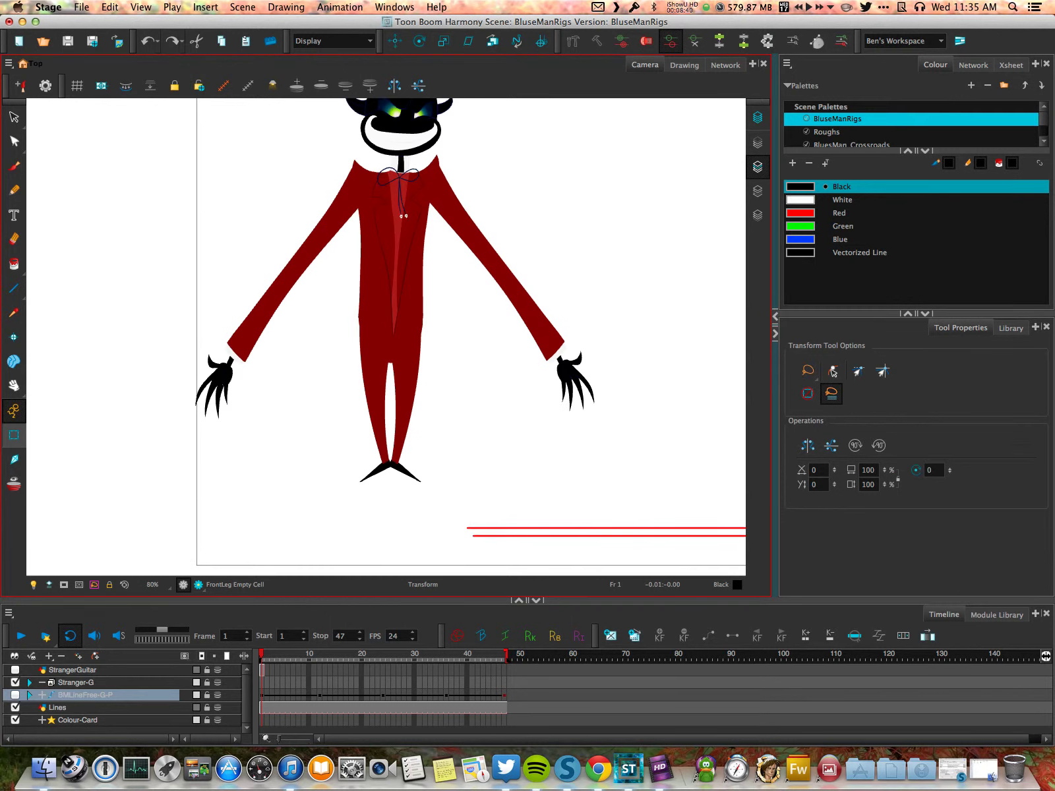
scroll(229, 405, "down", 2)
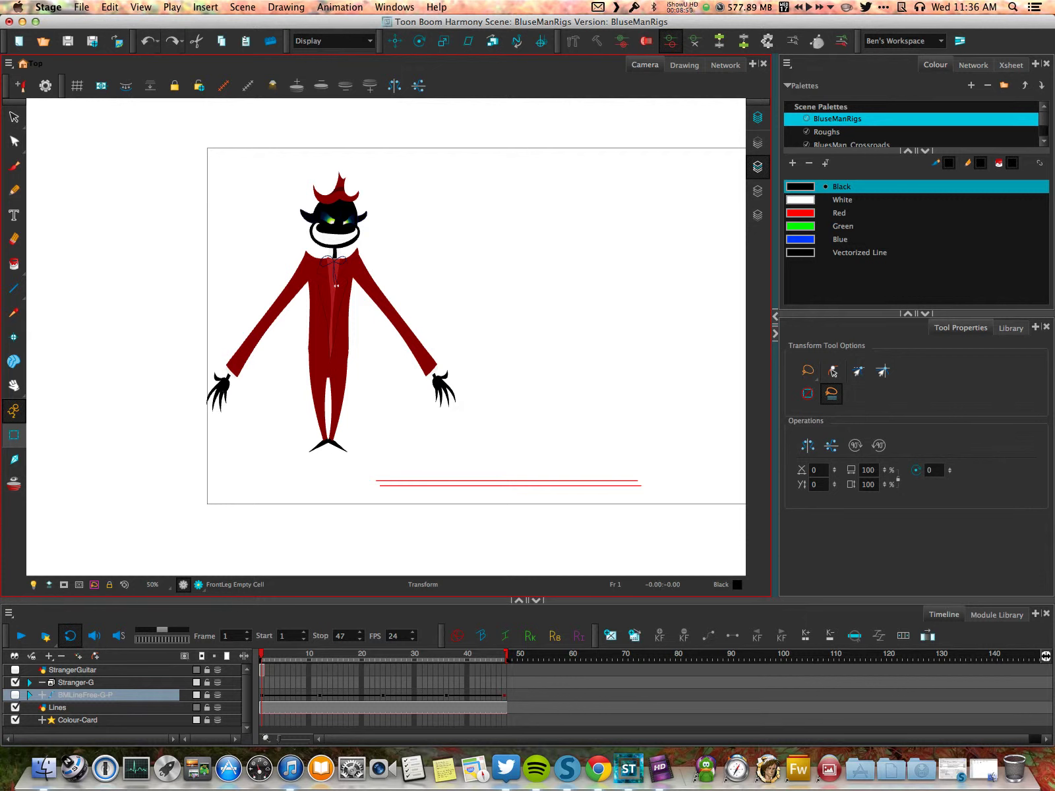
scroll(352, 333, "up", 1)
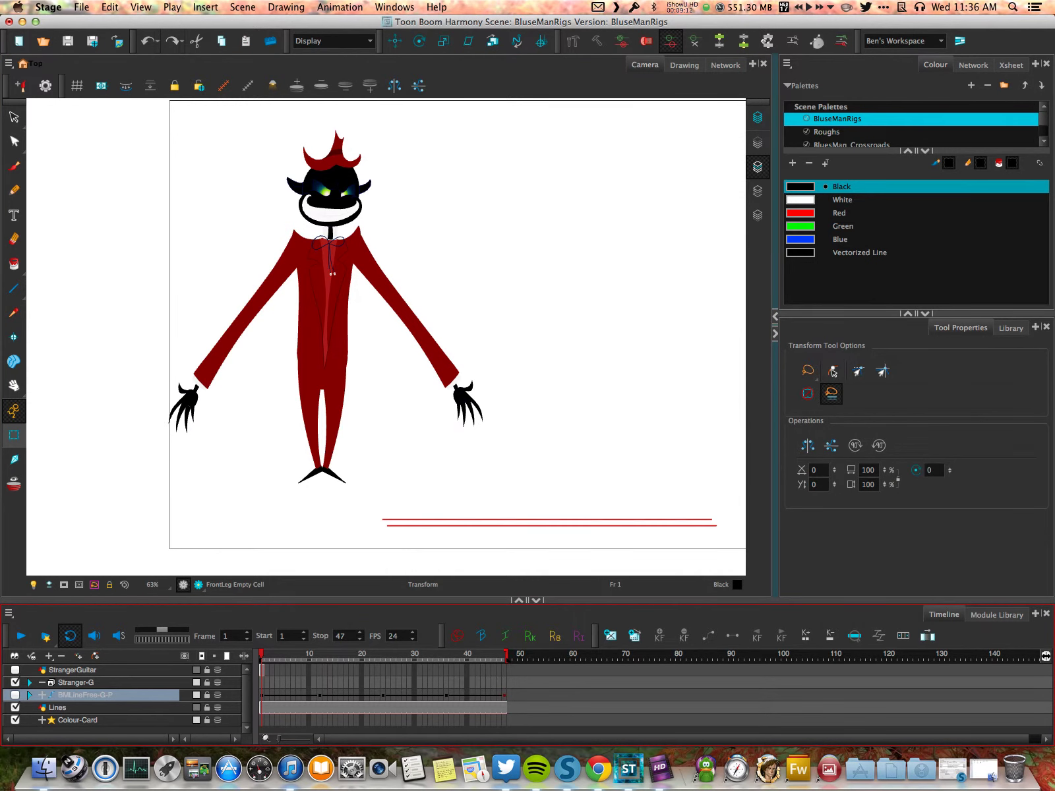
Show BMLineFree-G-P, hide Stranger-G and select the Colour-Card layer.
left_click(14, 695)
left_click(14, 682)
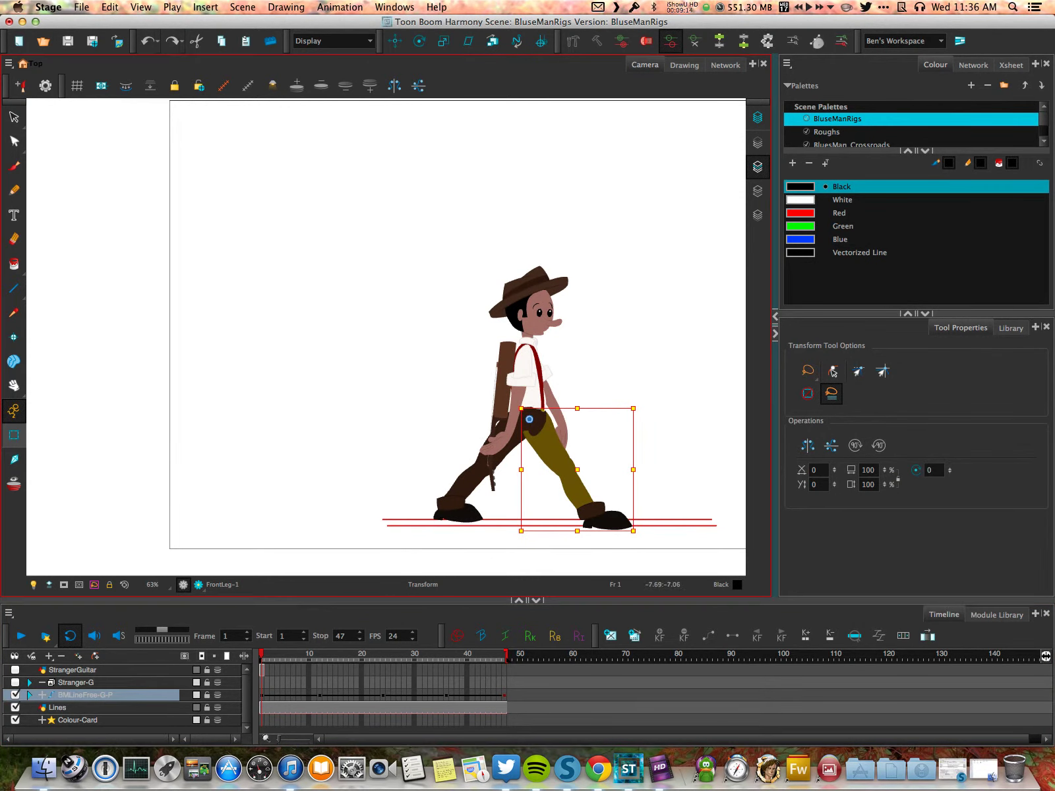
scroll(165, 514, "down", 1)
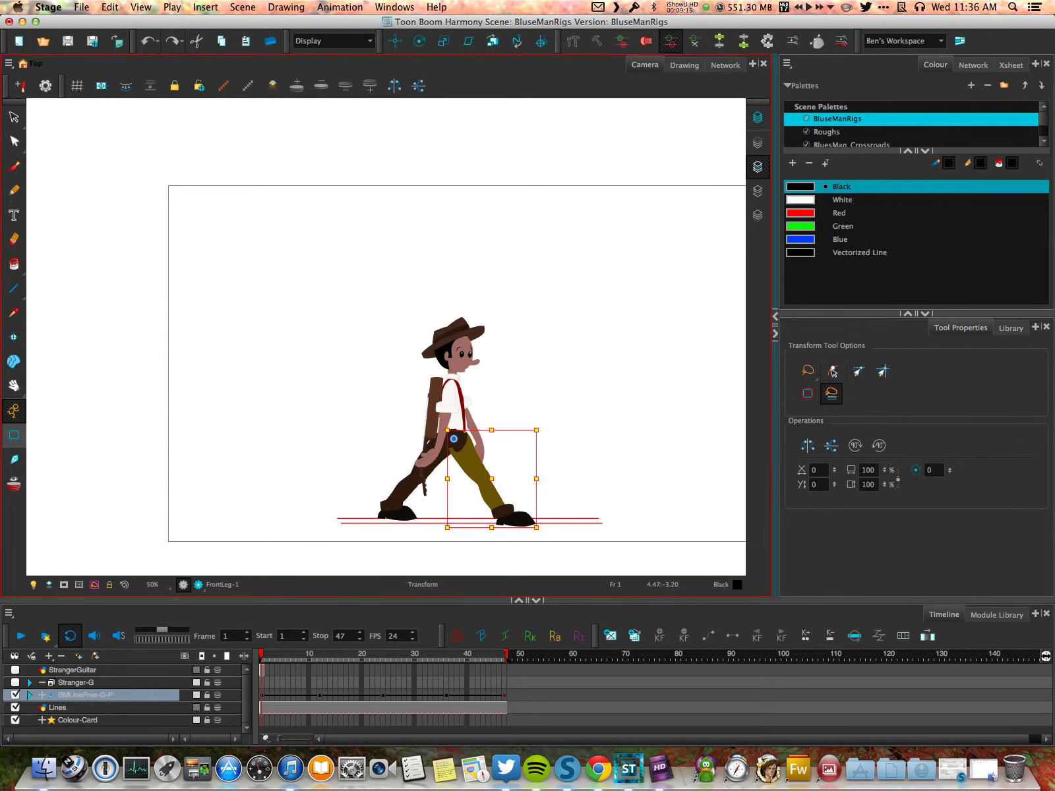
left_click(99, 720)
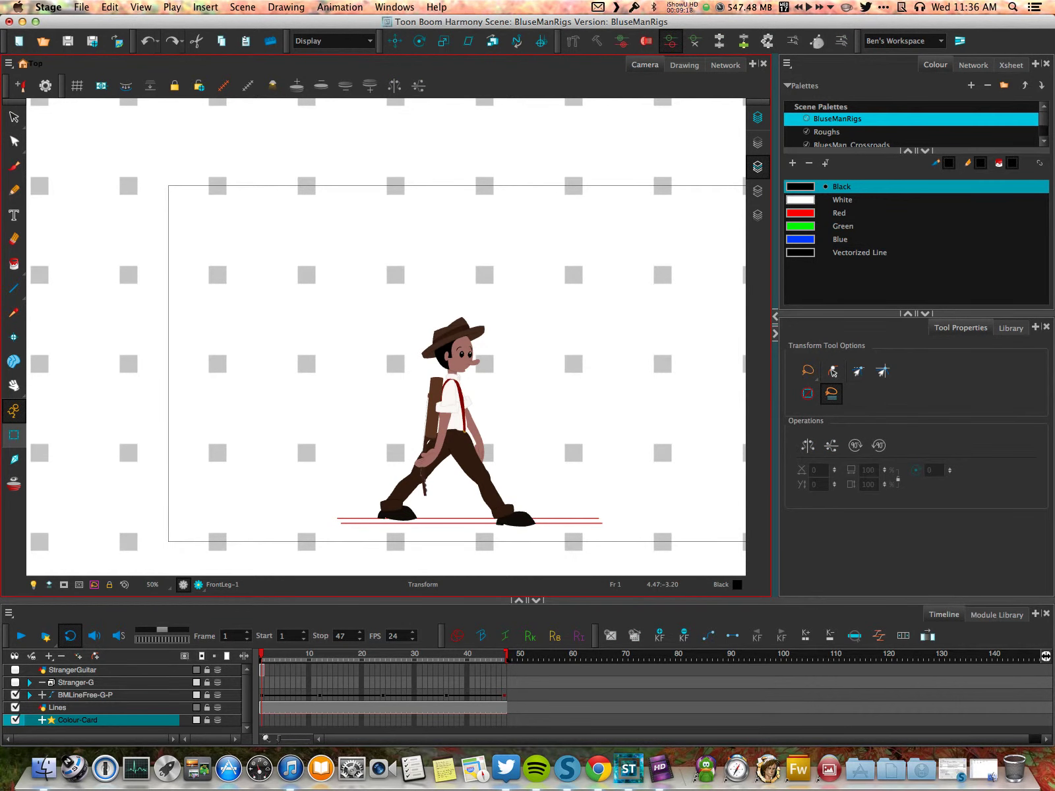
scroll(574, 409, "down", 1)
scroll(574, 409, "up", 1)
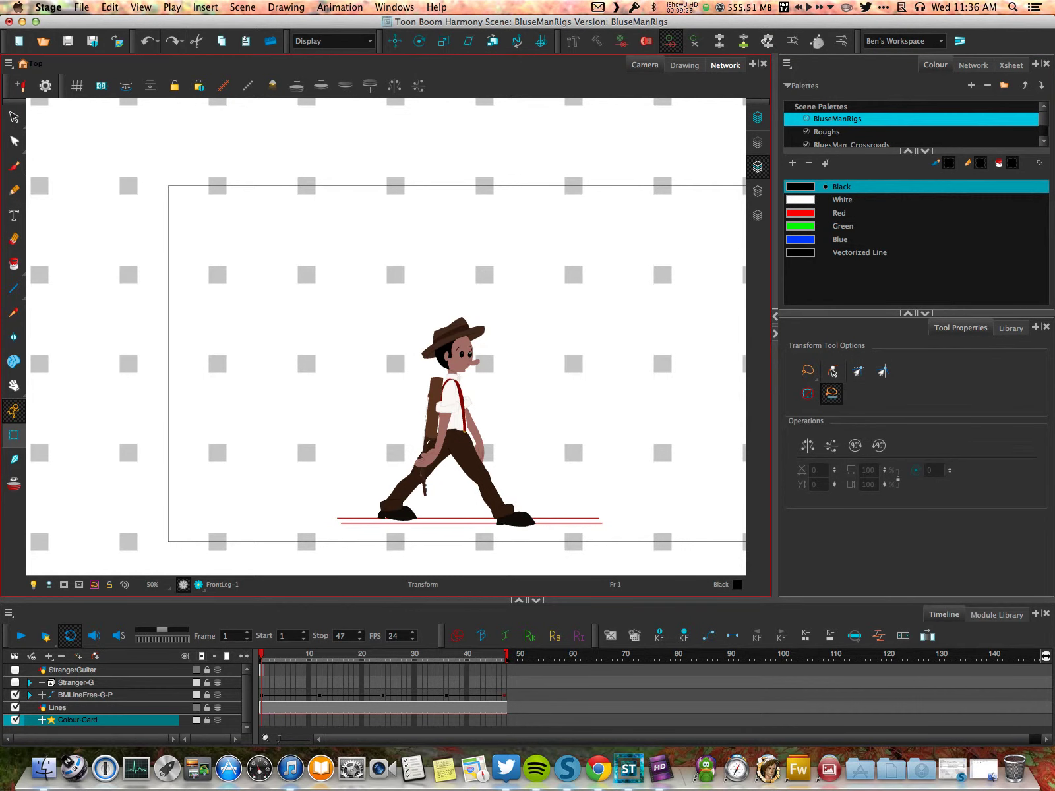
Open the BMLineFree-G group in the Network view and examine the leg, cuff and foot nodes down to the main Composite.
left_click(725, 65)
left_click_drag(338, 338, 414, 335)
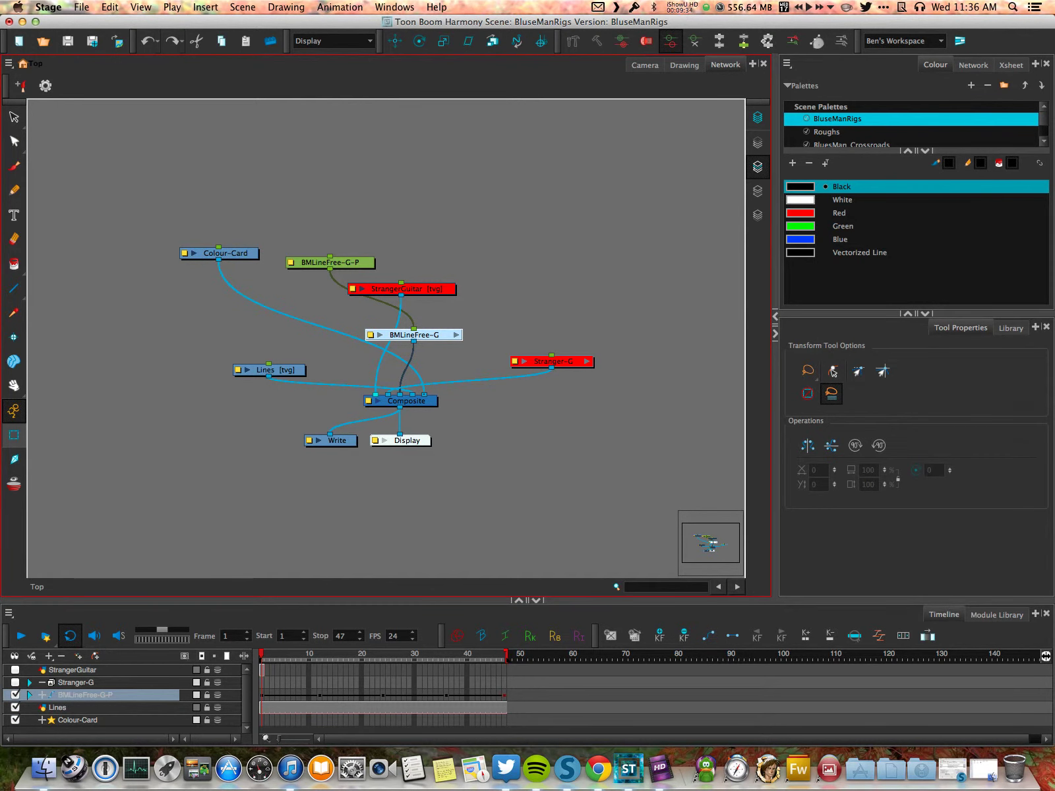
double_click(414, 335)
scroll(474, 379, "down", 5)
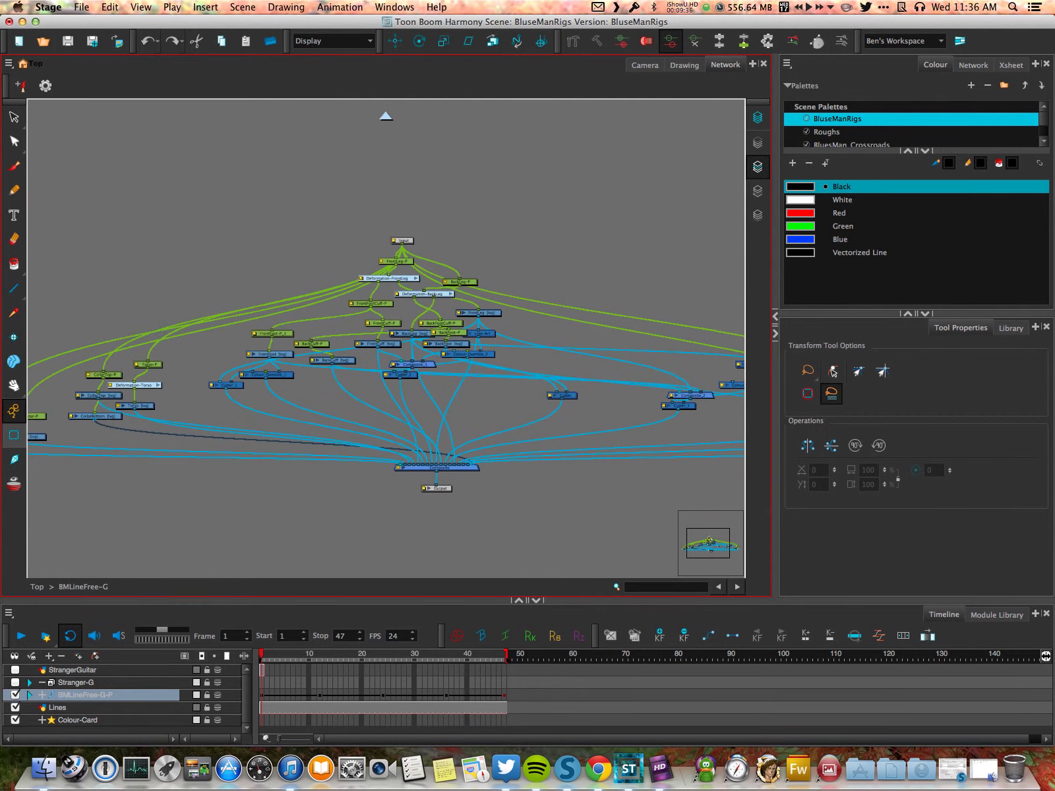
scroll(476, 381, "up", 5)
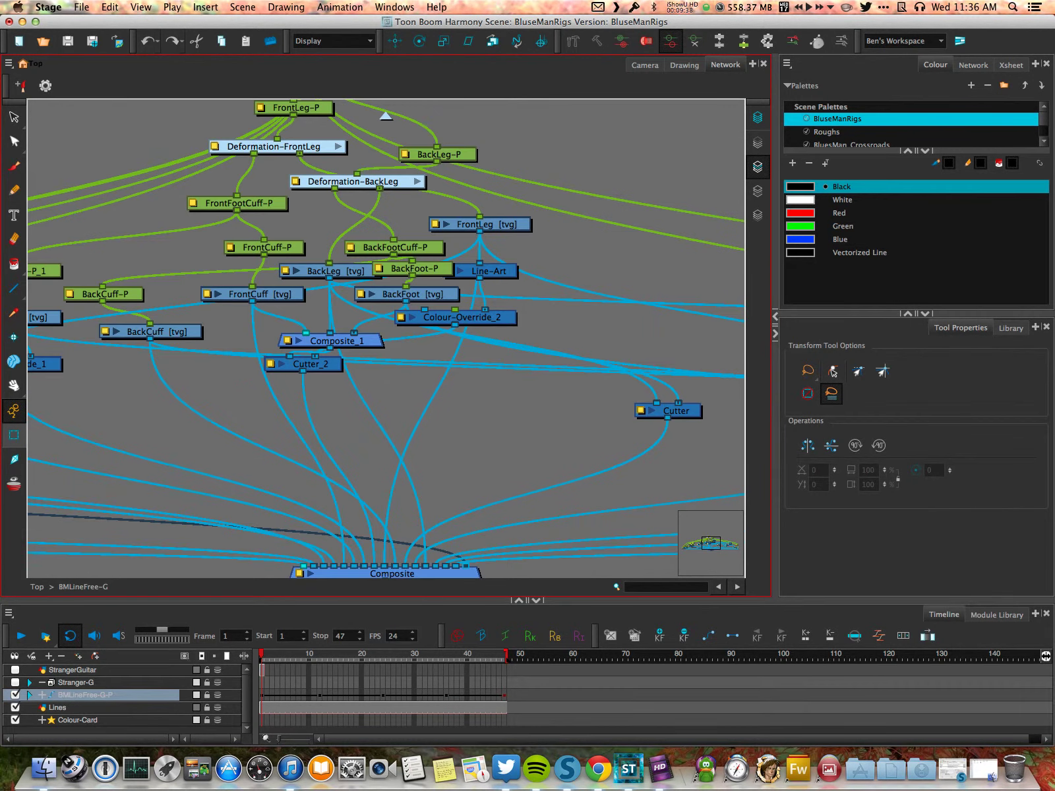
scroll(386, 339, "down", 1)
scroll(386, 339, "up", 1)
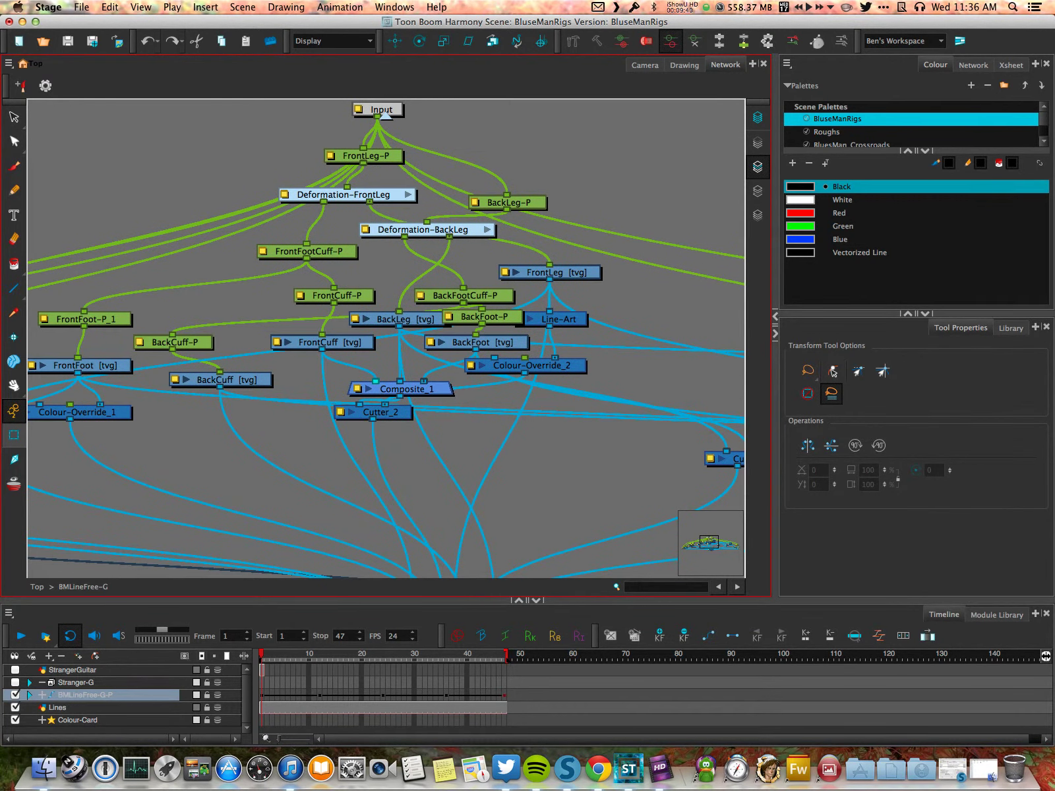
scroll(386, 116, "left", 5)
scroll(386, 116, "down", 3)
scroll(385, 116, "left", 5)
scroll(386, 116, "down", 2)
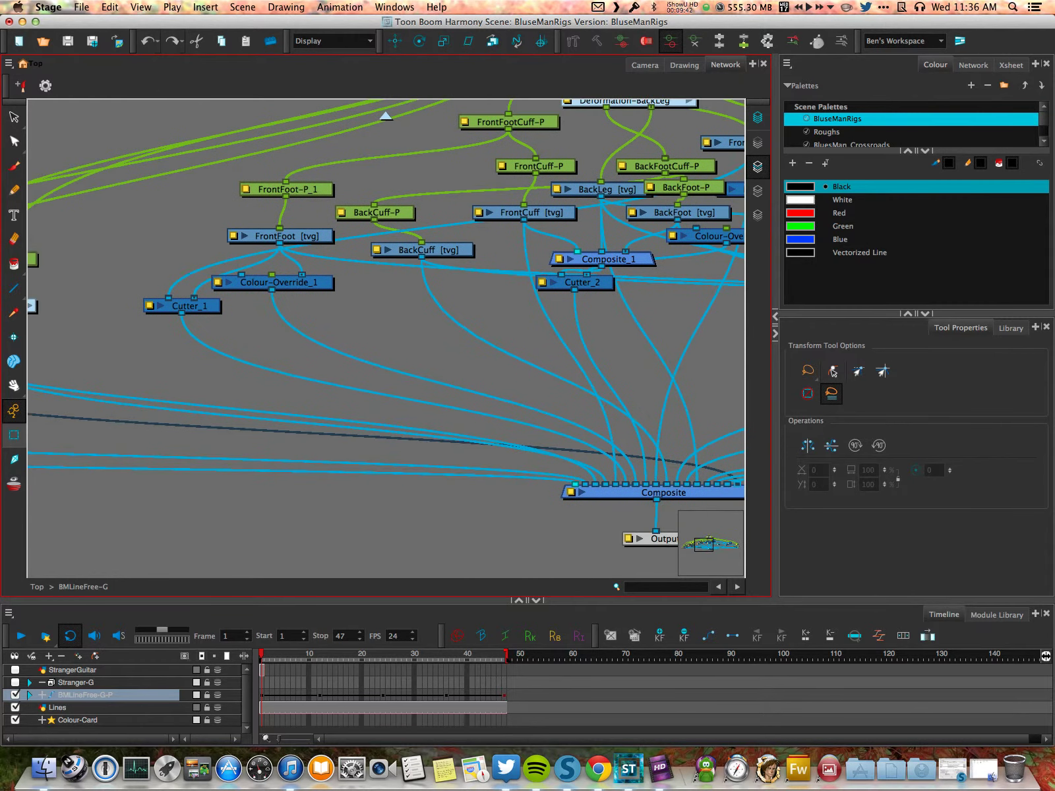
Spread out the FrontFoot, Cutter_1 and Colour-Override_1 nodes so that the connections between them can be told apart.
left_click_drag(336, 303, 380, 340)
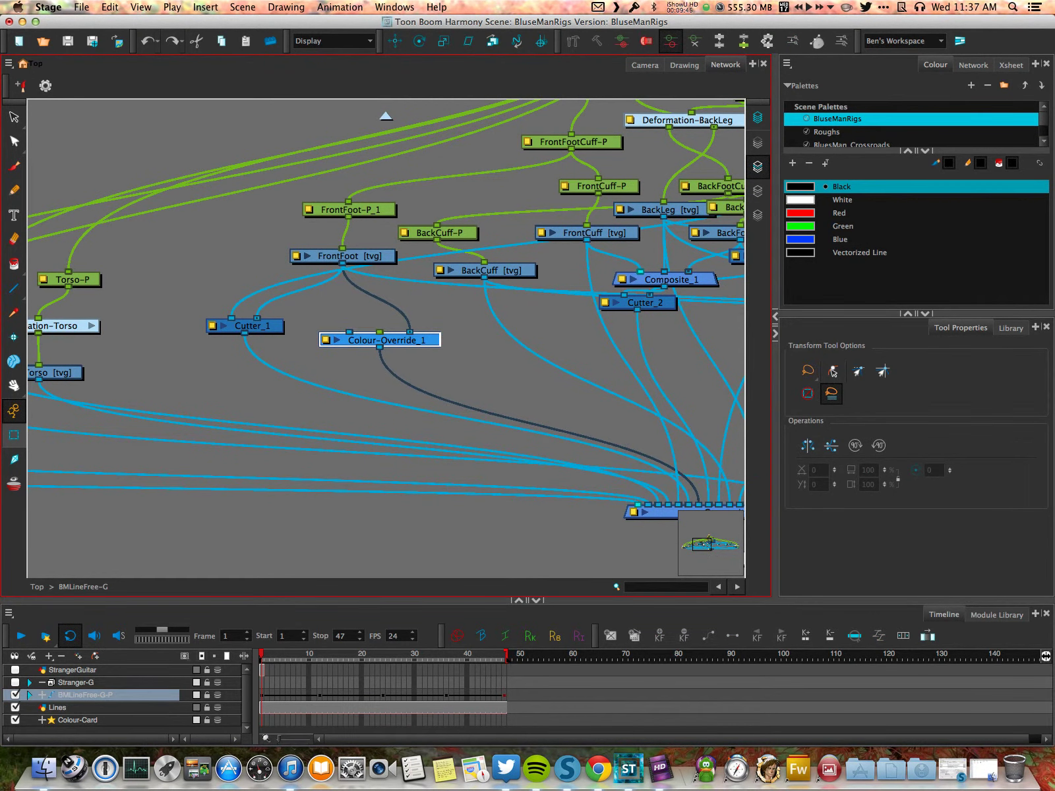
left_click_drag(251, 326, 295, 385)
left_click_drag(343, 256, 292, 244)
left_click_drag(382, 340, 430, 358)
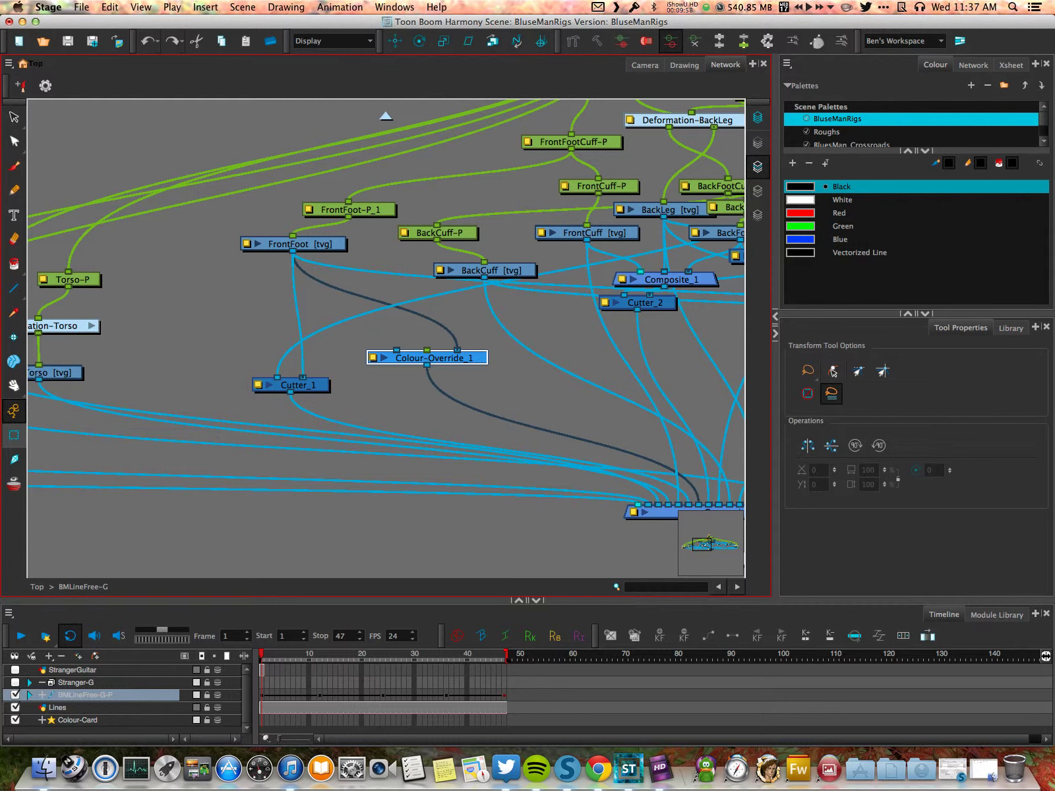
Inspect the node connections on both sides of the leg nodes and move the Cutter node slightly down, farther from Colour-Override_2.
scroll(385, 338, "right", 3)
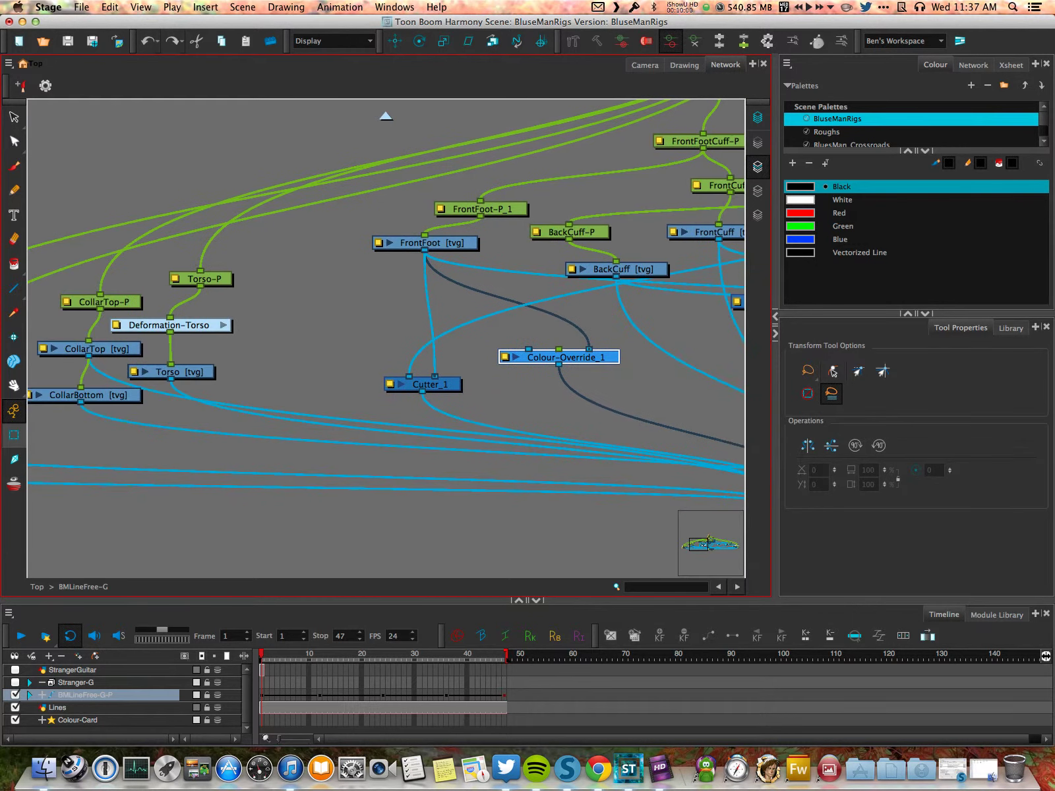
scroll(385, 338, "right", 10)
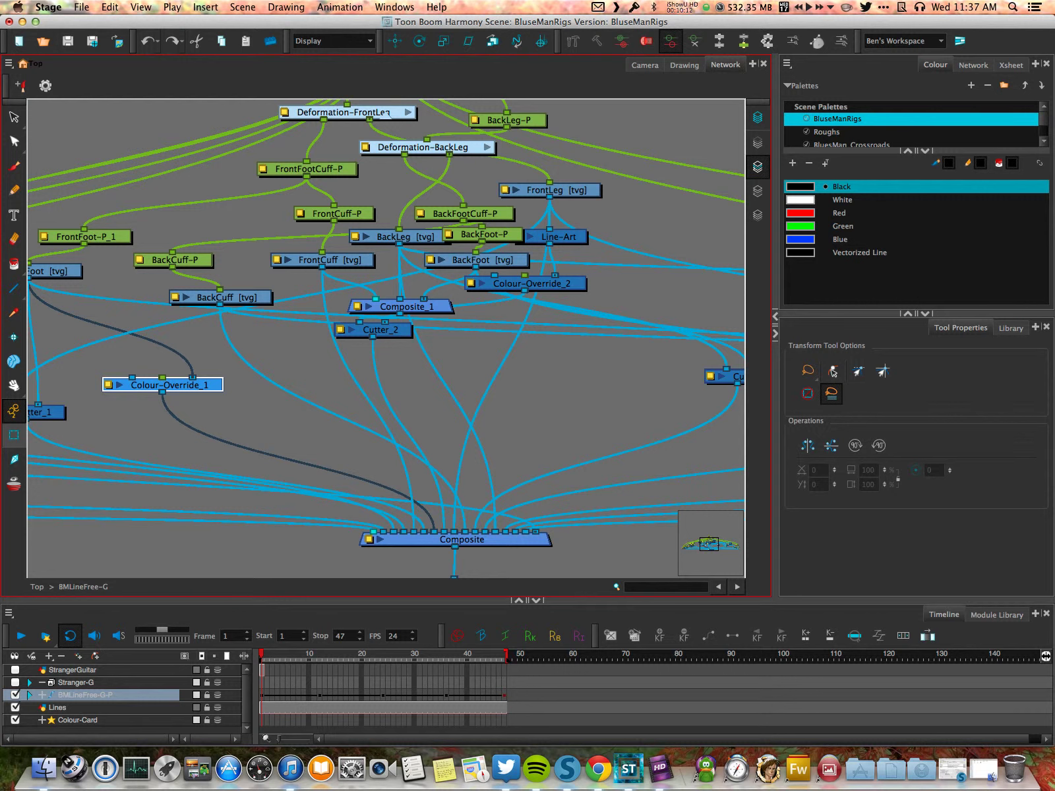
scroll(387, 114, "right", 10)
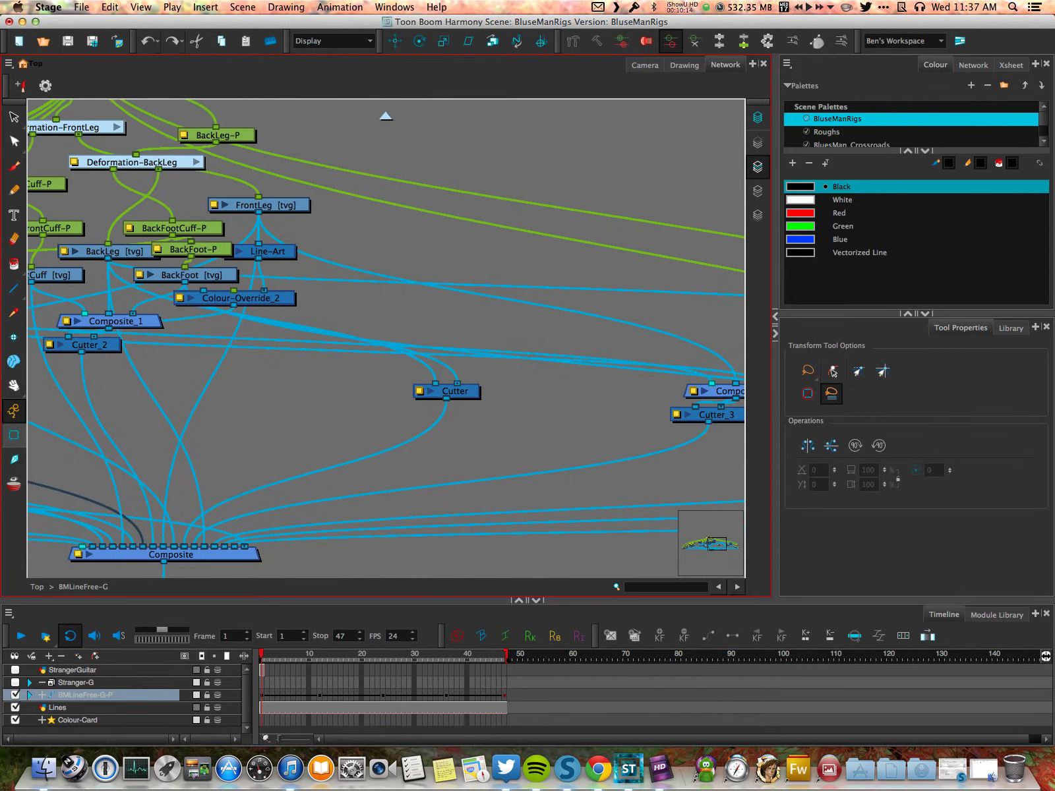
scroll(386, 116, "right", 6)
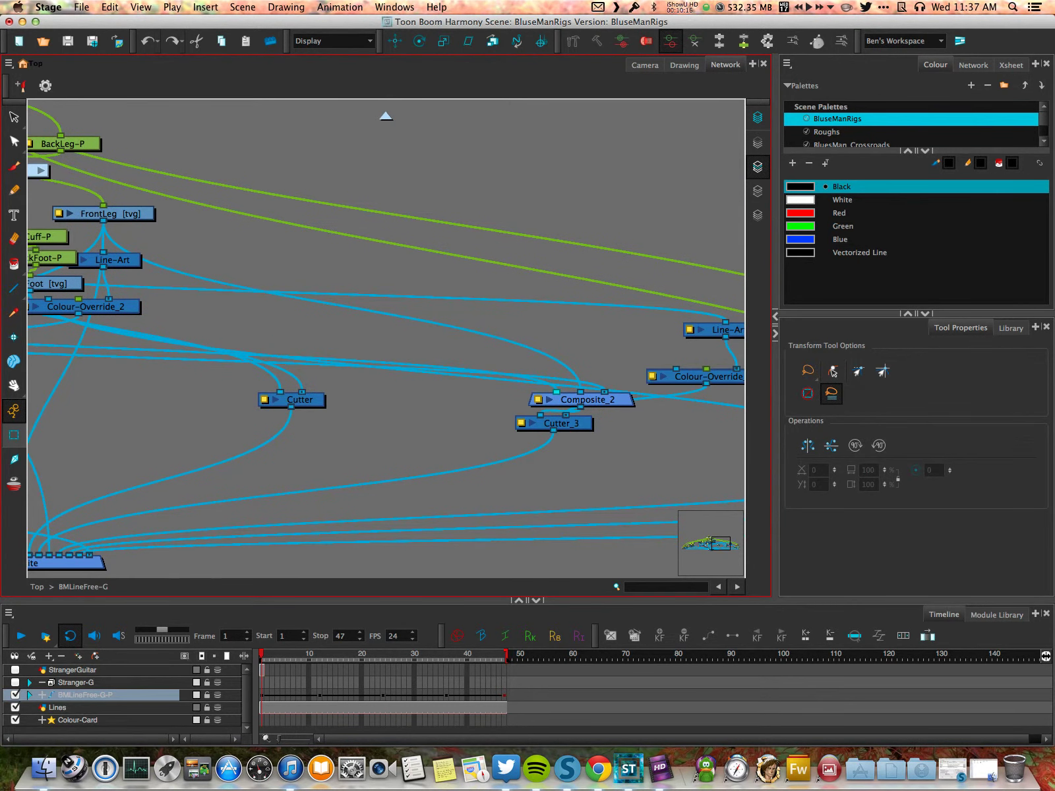
left_click_drag(300, 399, 332, 434)
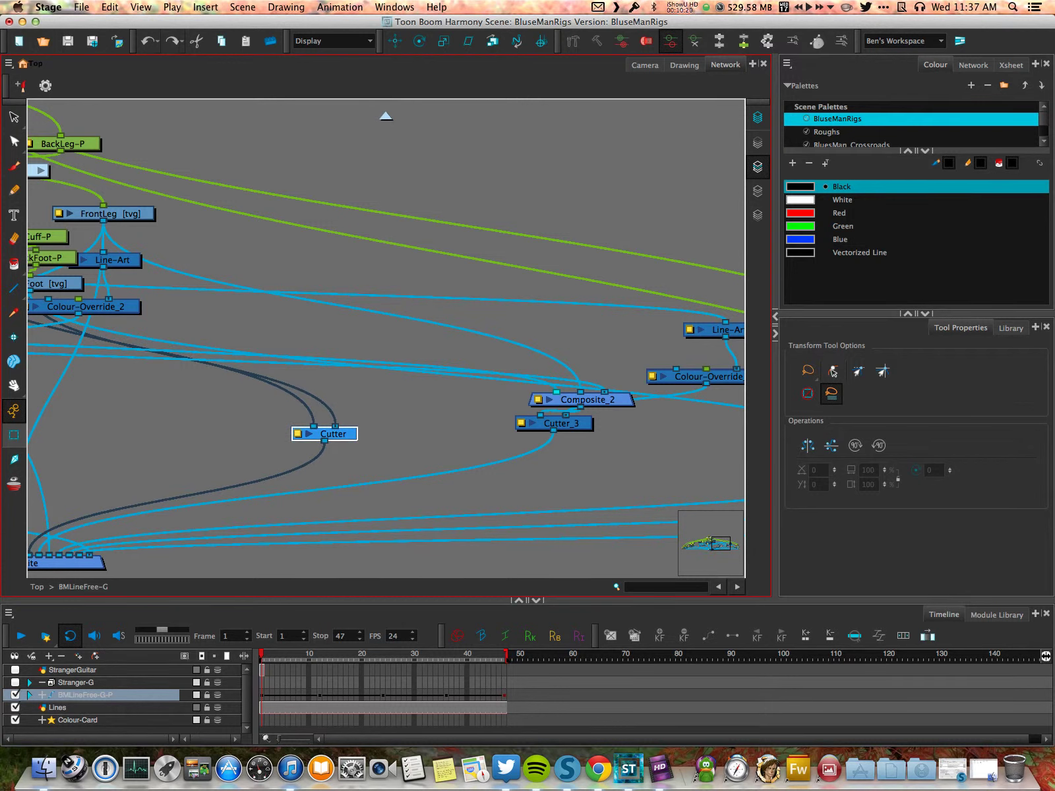
Move the Cutter node slightly closer to the leg nodes and raise Composite_2 clear of Cutter_3 so their connections are readable.
left_click_drag(332, 433, 305, 424)
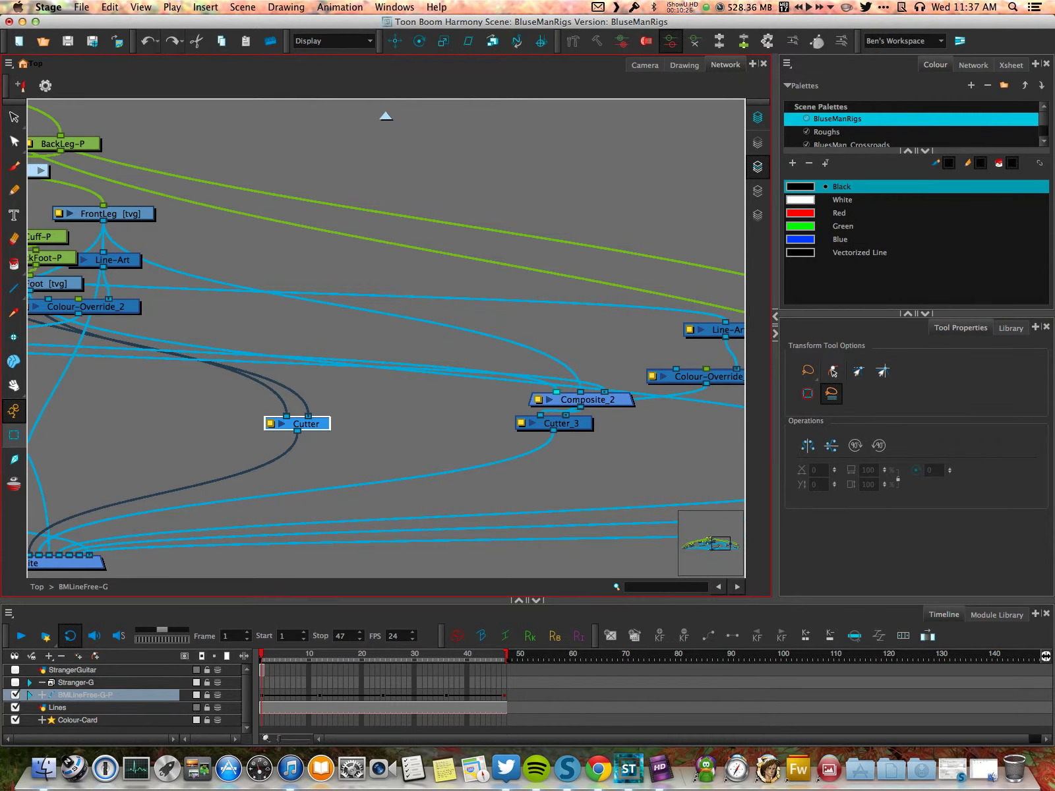
left_click_drag(583, 399, 543, 352)
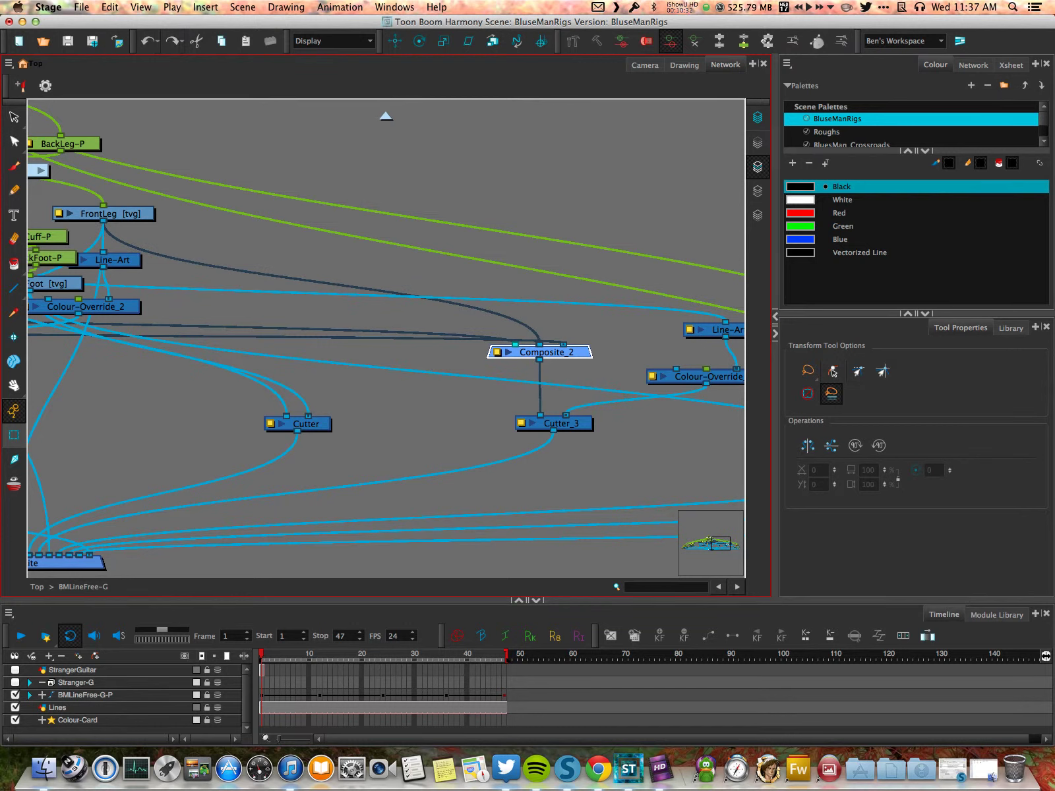
left_click_drag(542, 352, 527, 365)
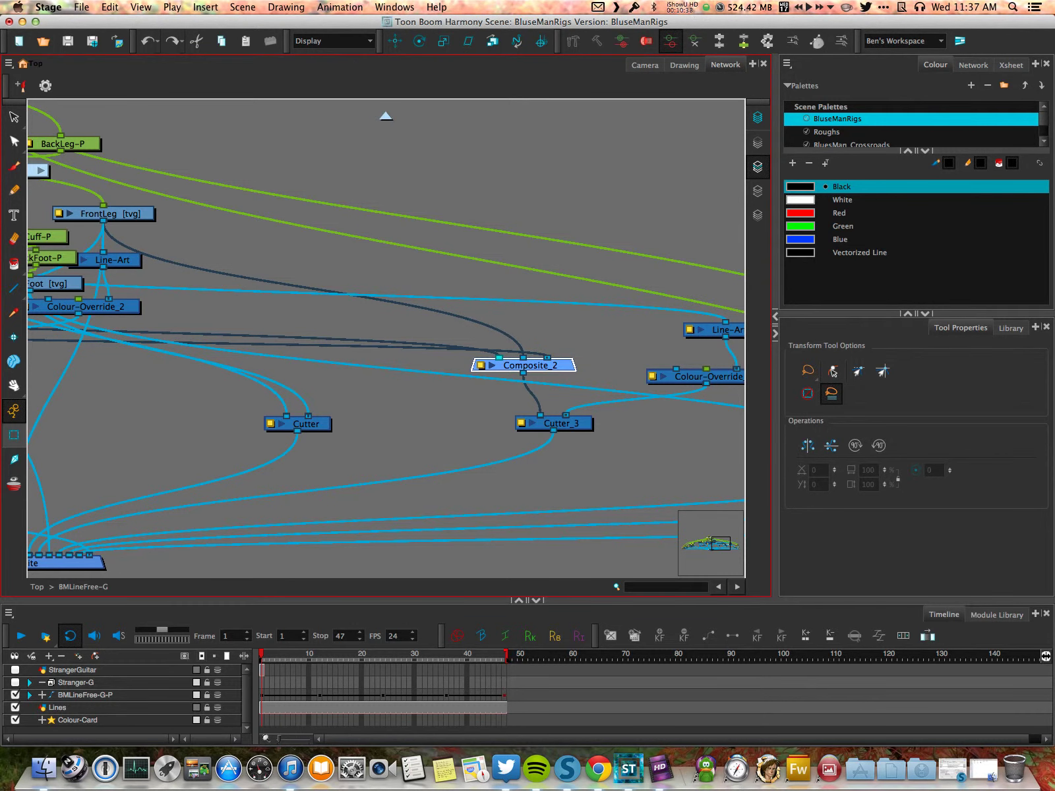
Look over the leg node network from Input down to Output, and return to the walking character in the Camera view.
scroll(634, 309, "down", 3)
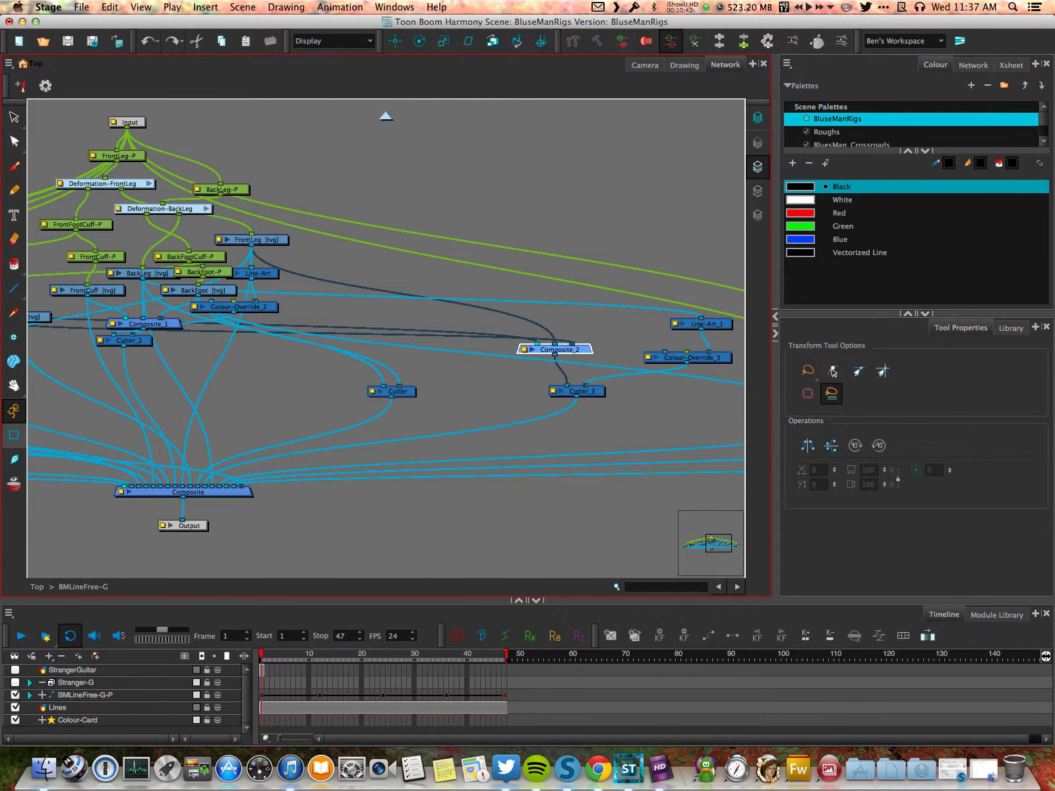
scroll(638, 309, "down", 2)
scroll(637, 307, "up", 2)
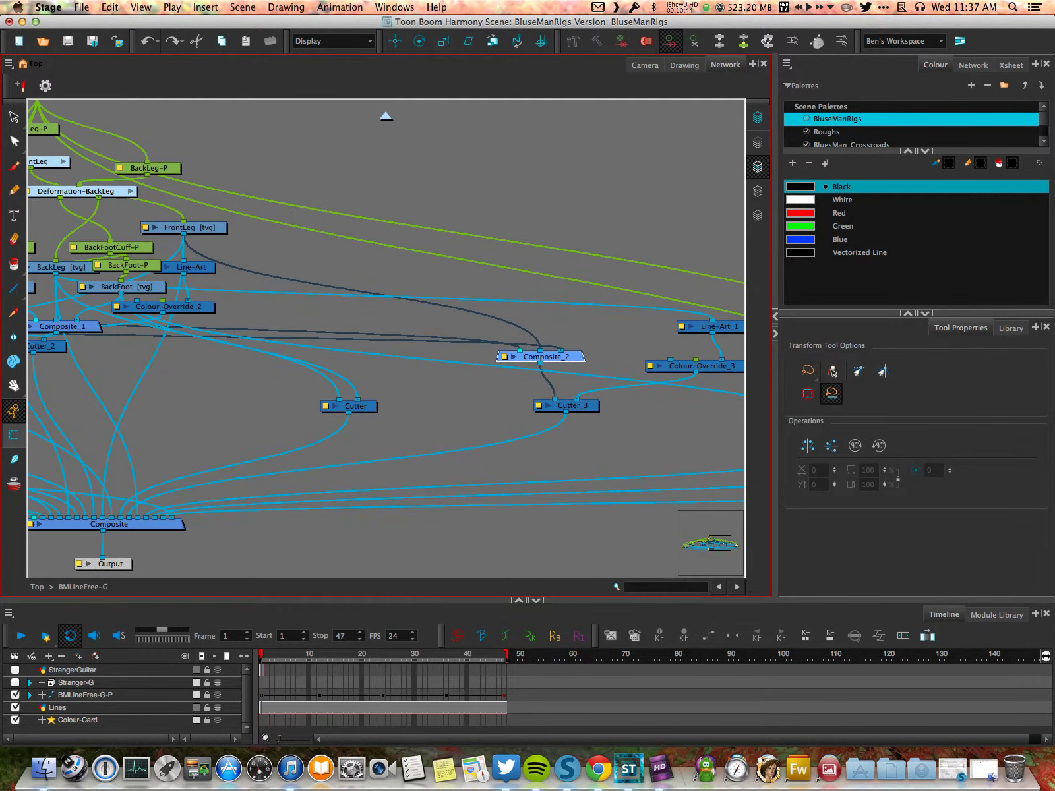
scroll(638, 306, "down", 2)
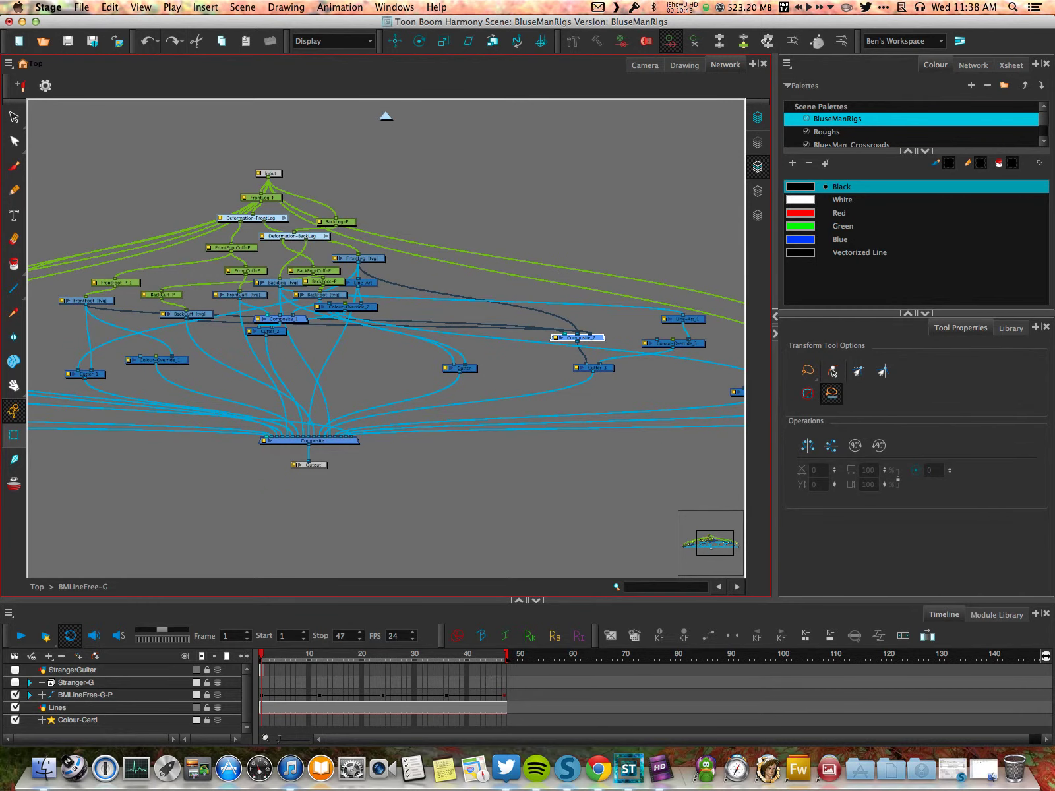
left_click(645, 64)
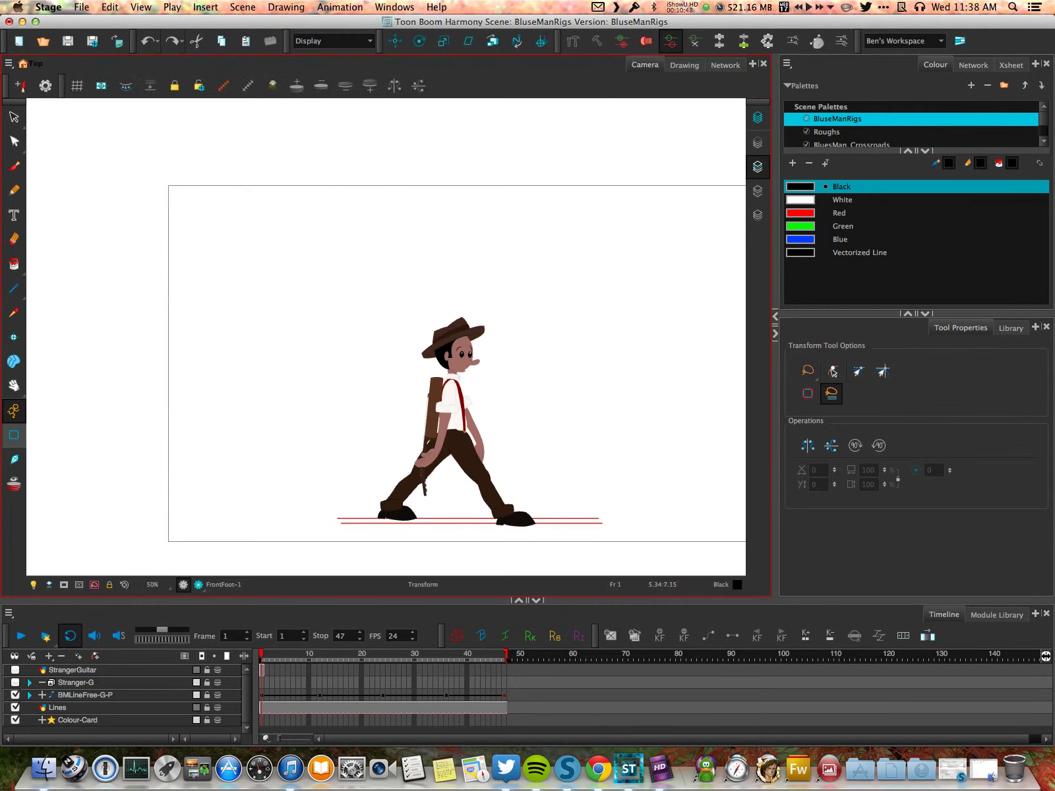